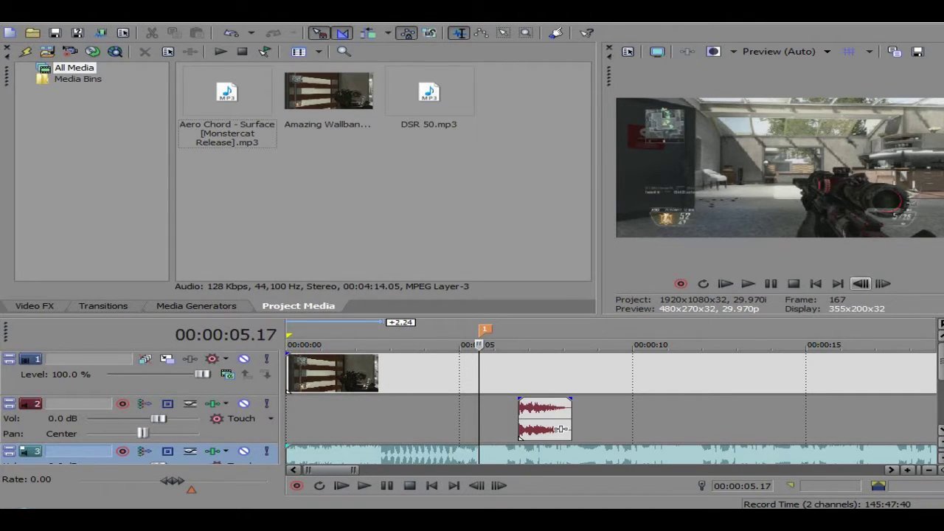
Move the gunshot sound clip so it starts at marker 1 and fade it out across its full length
left_click(883, 284)
left_click(883, 284)
left_click(884, 284)
double_click(883, 284)
left_click(883, 284)
left_click(883, 284)
left_click(883, 284)
left_click(884, 284)
key("alt+Right")
key("alt+Right")
key("alt+Right")
left_click_drag(561, 429, 484, 401)
left_click(541, 373)
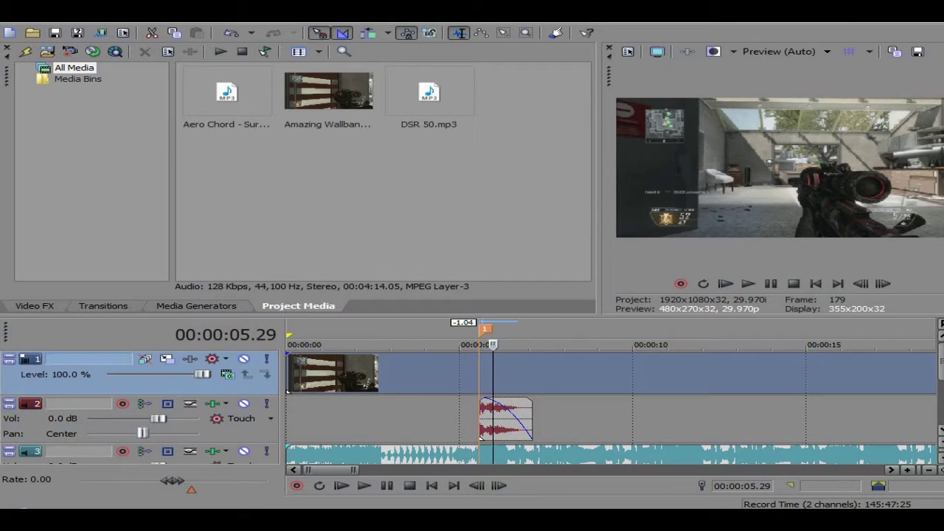
Find the frame of the sniper shot and split the gameplay clip there, at 00:00:07.27
left_click(884, 284)
key("alt+Right")
key("alt+Right")
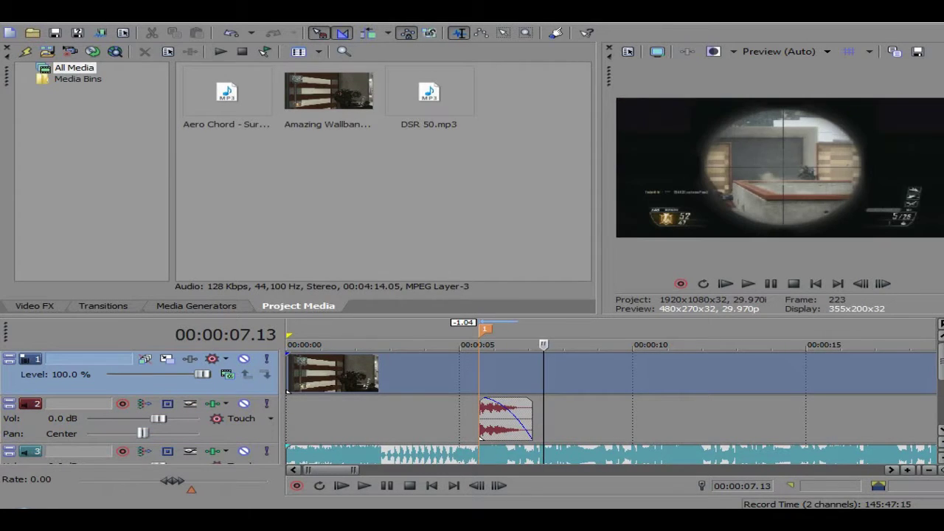
key("alt+Right")
key("alt+Right")
key("alt+Right")
key("alt+Right")
key("alt+Right")
key("alt+Right")
key("alt+Right")
key("alt+Right")
key("alt+Right")
key("alt+Right")
key("alt+Right")
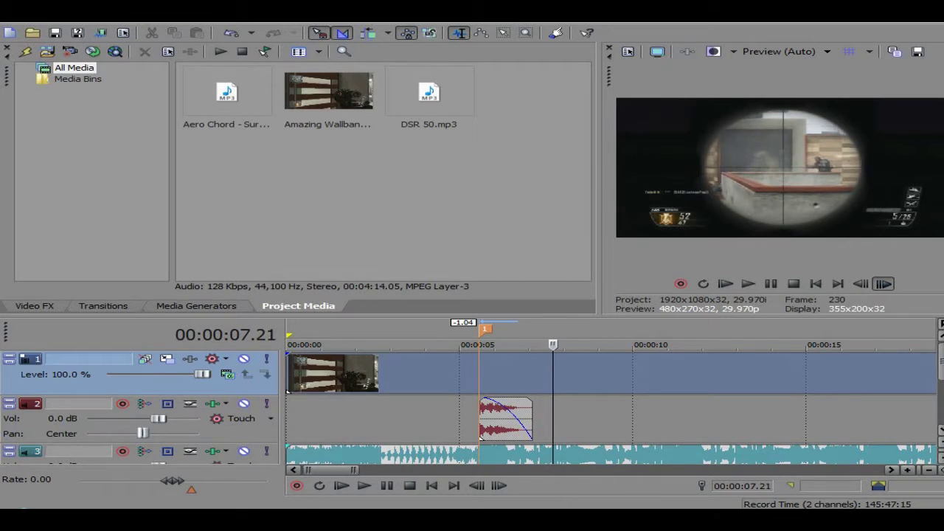
left_click(883, 284)
left_click(883, 284)
left_click(883, 284)
left_click(883, 284)
left_click(883, 284)
left_click(883, 284)
left_click(862, 284)
left_click(862, 284)
left_click(862, 284)
left_click(884, 284)
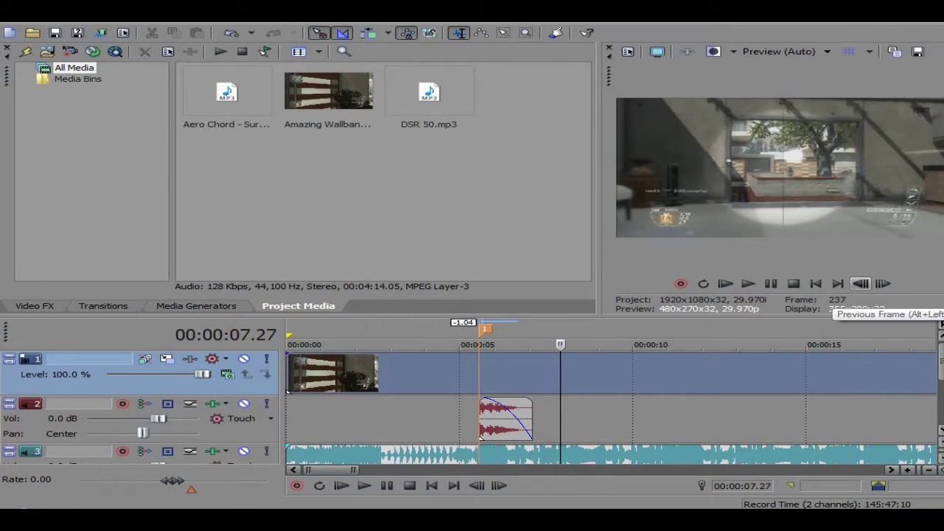
key("s")
Trim the start of the gameplay video and align its cut with marker 1 at 00:00:05.17
left_click_drag(288, 374, 405, 374)
left_click_drag(550, 380, 854, 374)
scroll(468, 375, "up", 3)
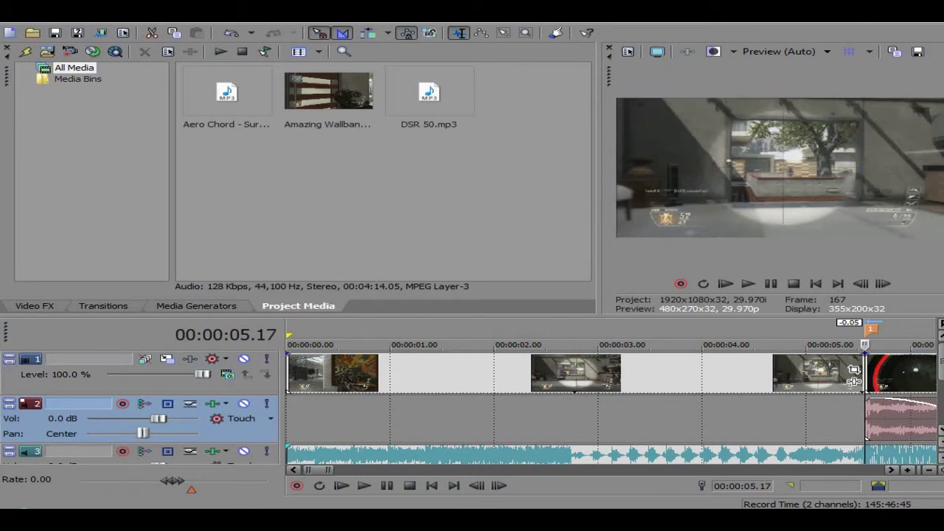
scroll(854, 374, "down", 4)
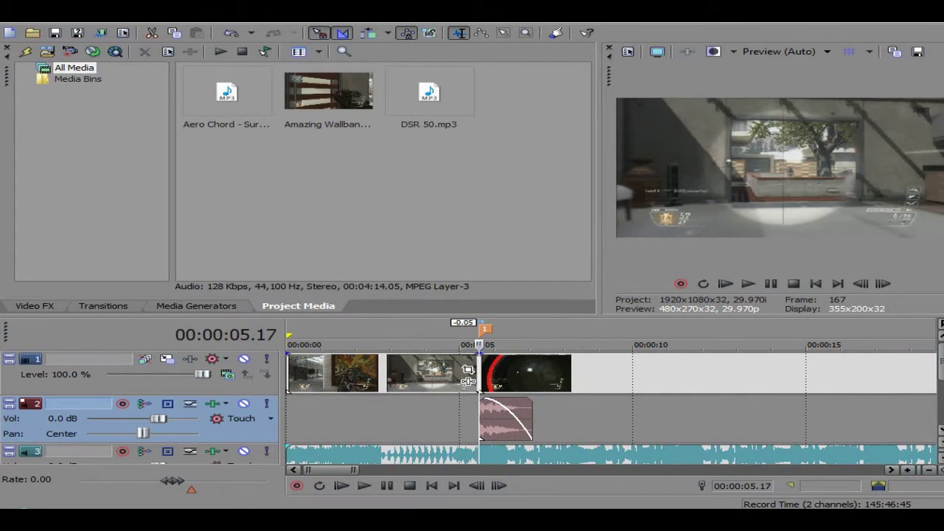
Play back the cut at marker 1 and examine the frames after it to locate the next music beats
left_click(448, 419)
left_click(748, 284)
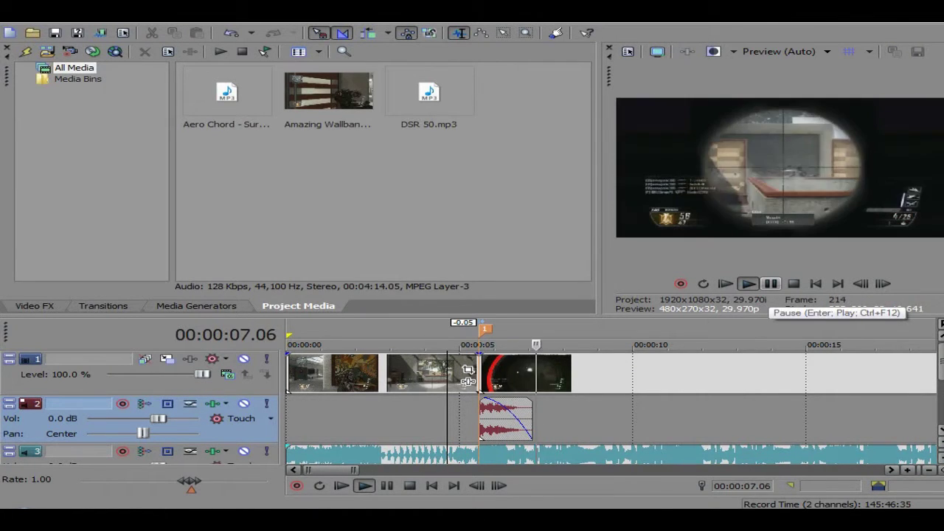
left_click(772, 285)
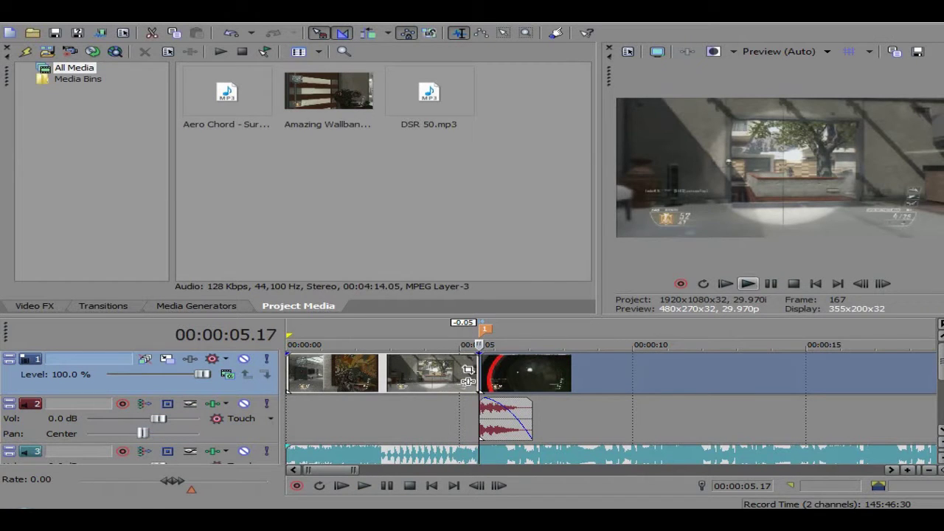
left_click(883, 283)
left_click(883, 284)
left_click(883, 284)
left_click(883, 284)
left_click(884, 283)
left_click(884, 283)
left_click(883, 283)
left_click(883, 283)
left_click(883, 283)
left_click(883, 284)
left_click(883, 283)
left_click(883, 283)
left_click(883, 283)
left_click(883, 283)
left_click(515, 344)
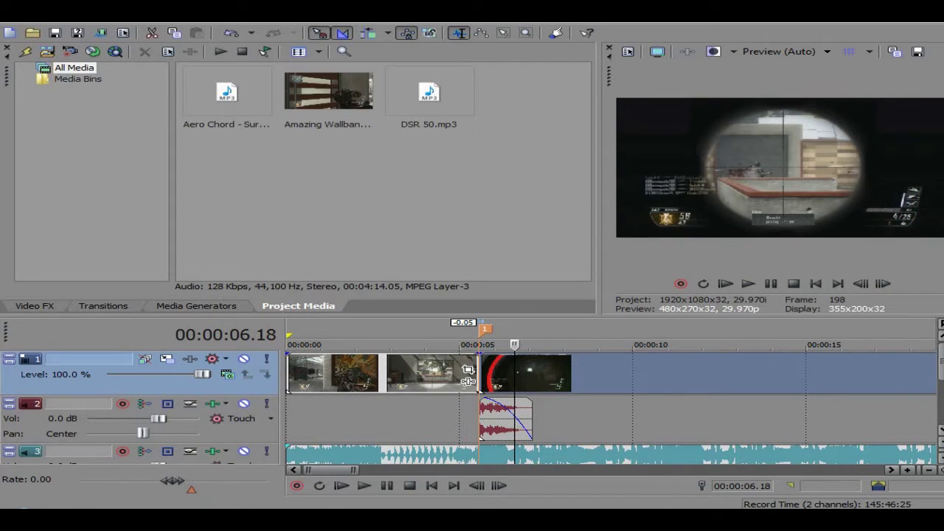
left_click(477, 363)
left_click(749, 284)
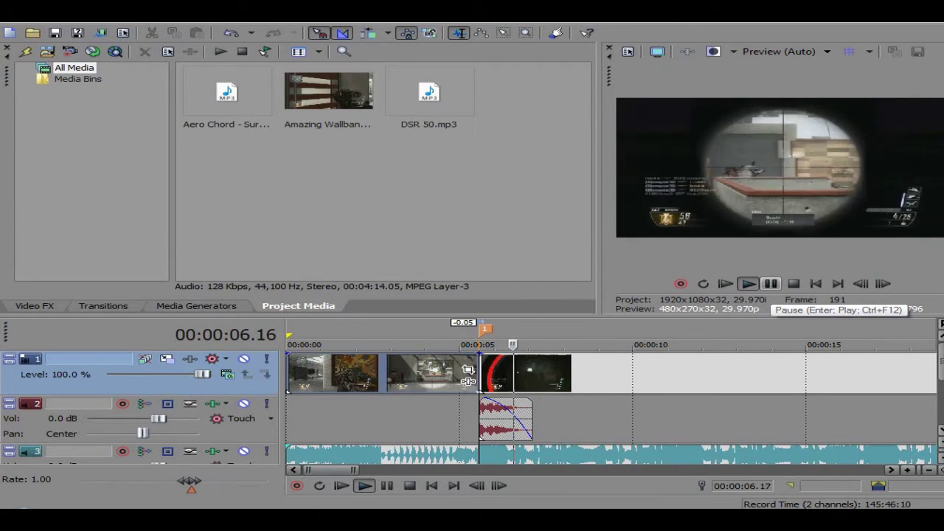
left_click(772, 284)
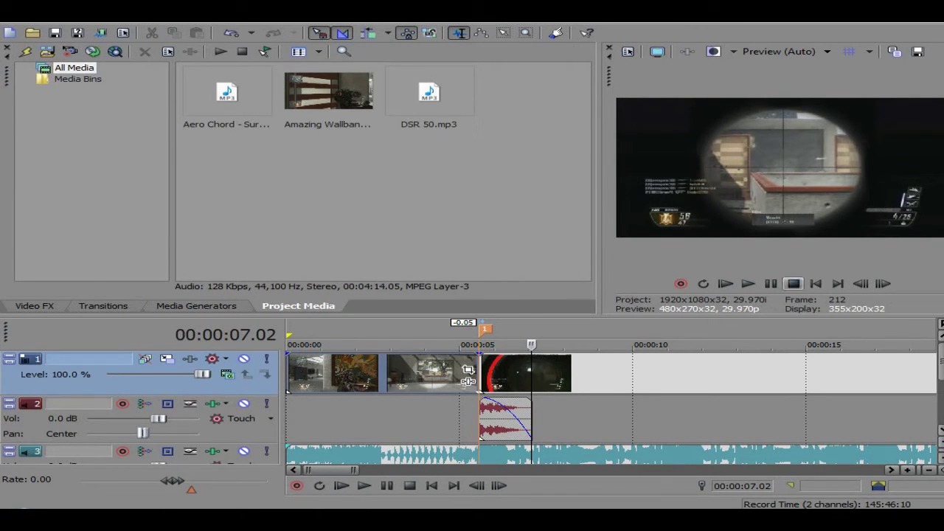
Place a marker at 00:00:07.04 and split the gameplay clip at that point
left_click(883, 284)
left_click(884, 284)
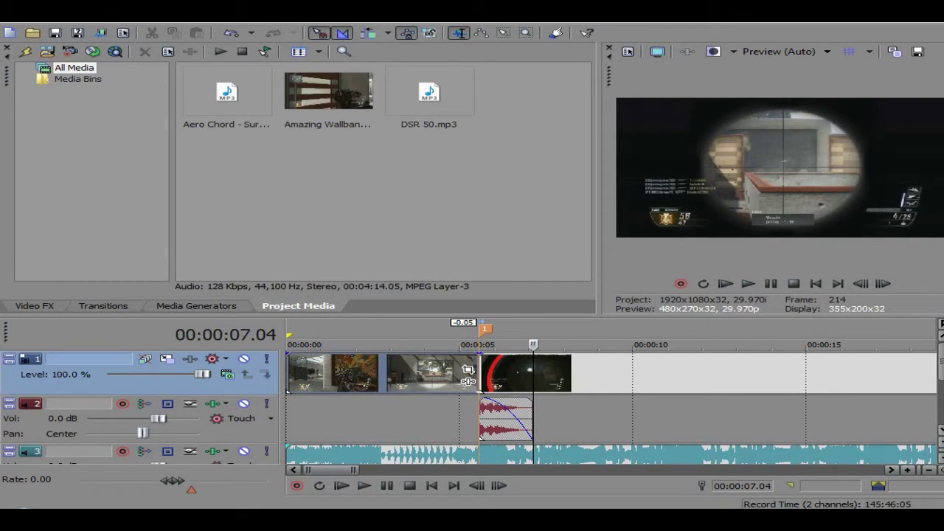
key("m")
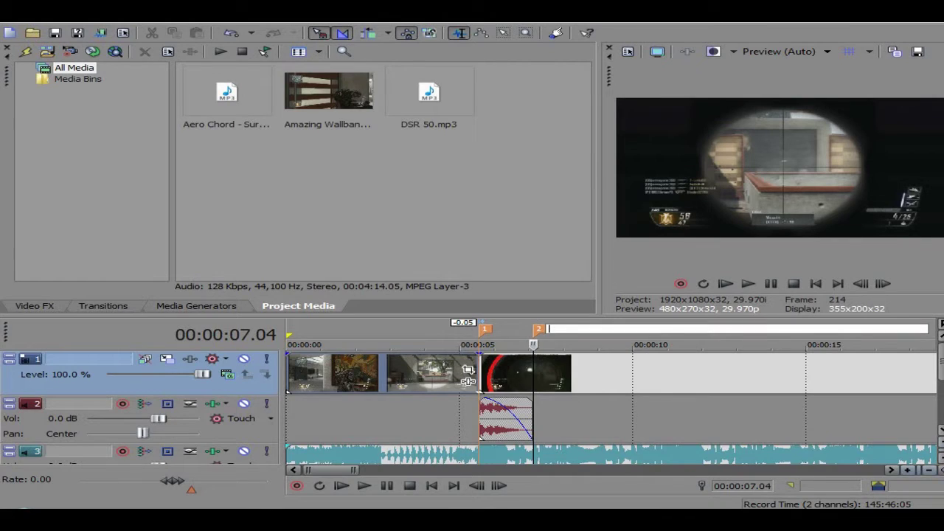
key("Return")
scroll(601, 384, "up", 5)
left_click(602, 377)
key("s")
key("ctrl+v")
Play from marker 1 to the first beat and place a marker at 00:00:06.07
key("ctrl+Left")
key("space")
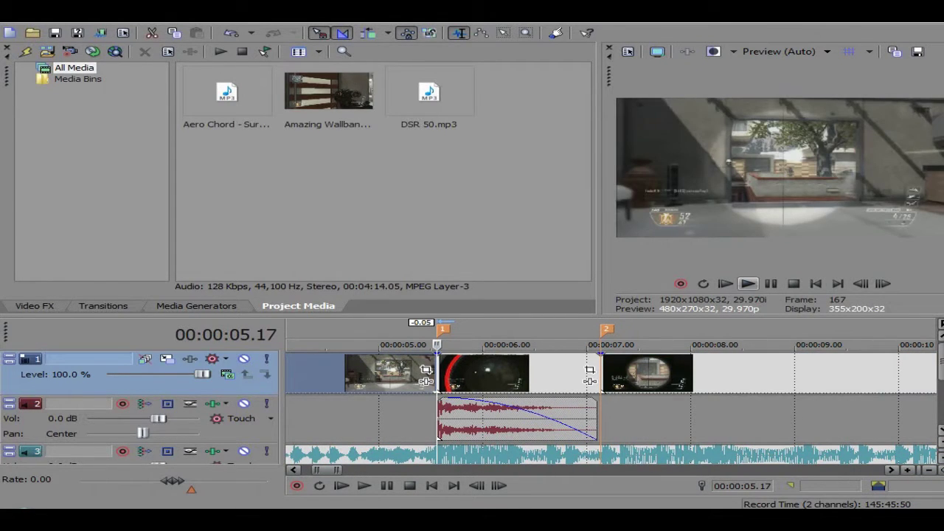
left_click(749, 284)
left_click(771, 284)
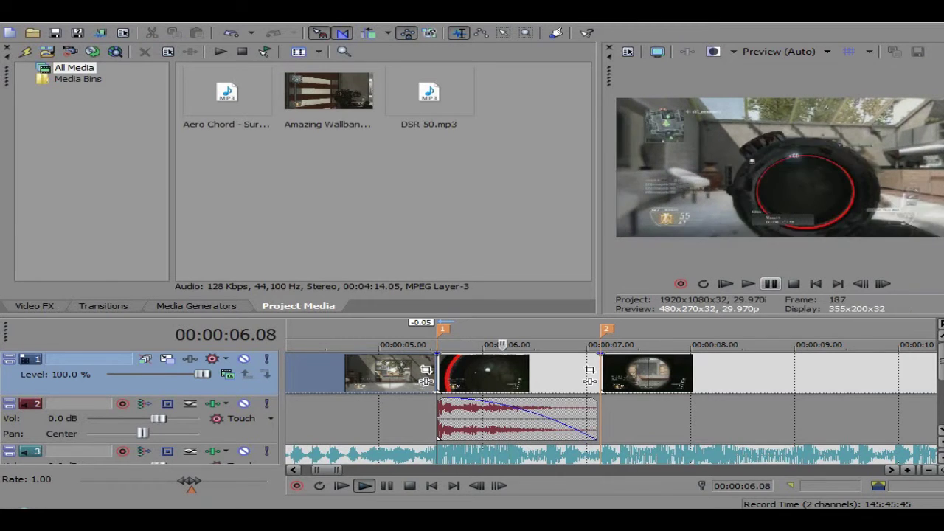
left_click(861, 285)
key("m")
Play on to the next beat and place a marker one frame after 00:00:06.18
left_click(747, 284)
left_click(749, 285)
left_click(771, 284)
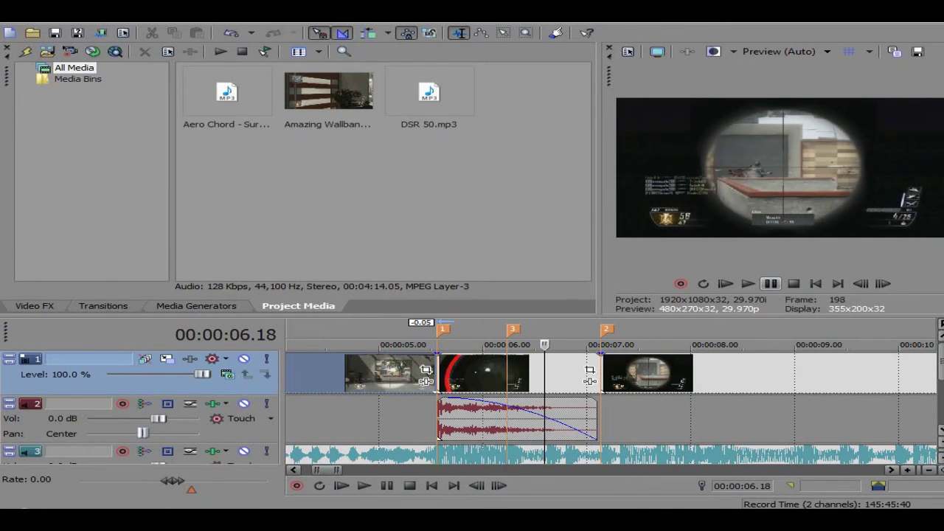
left_click(861, 284)
key("alt+Right")
key("alt+Right")
key("m")
Place another beat marker five frames further on, at 00:00:06.24
left_click(883, 284)
left_click(884, 283)
left_click(883, 284)
left_click(883, 283)
left_click(883, 284)
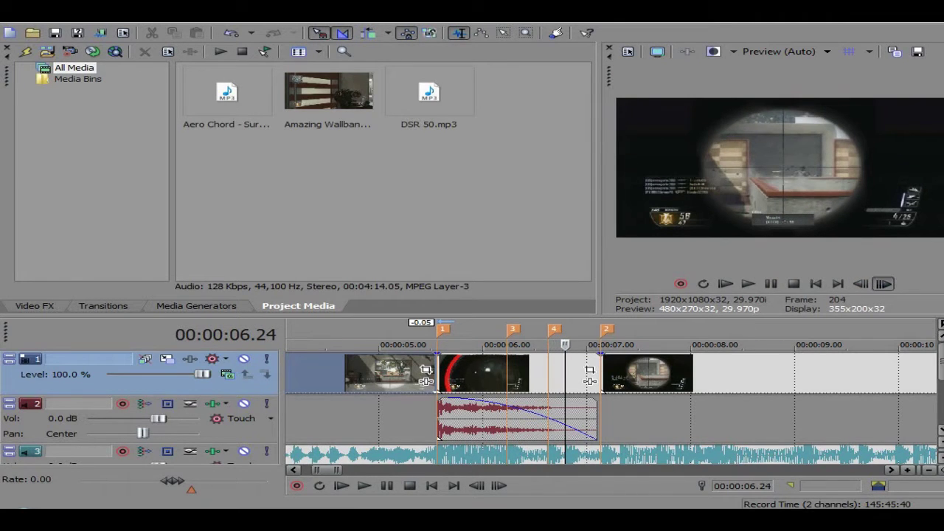
key("m")
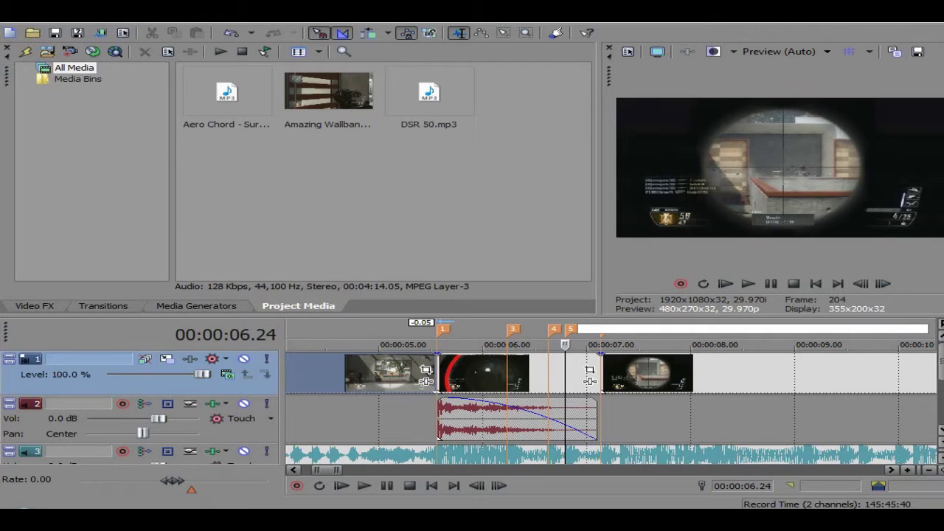
Open Pan/Crop for the clip between markers 1 and 2, and shrink and slightly tilt its frame at the start
left_click(441, 373)
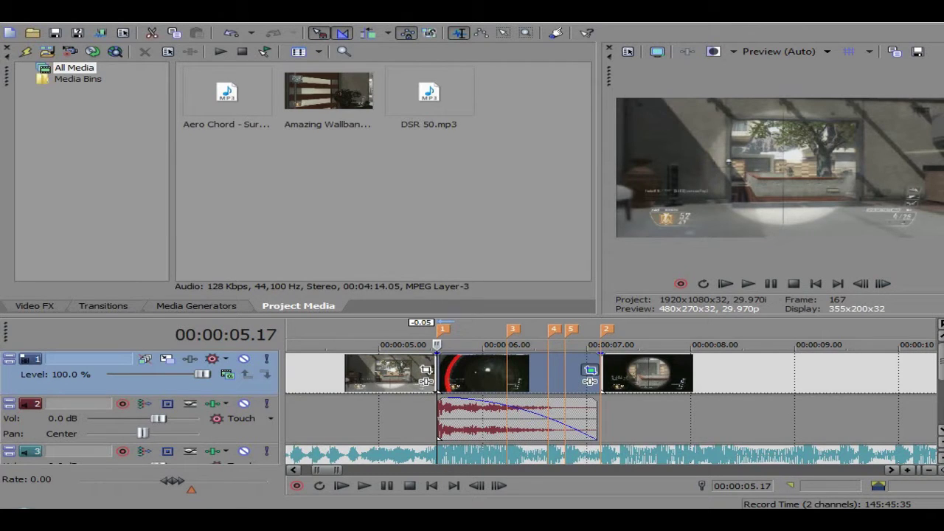
left_click(590, 371)
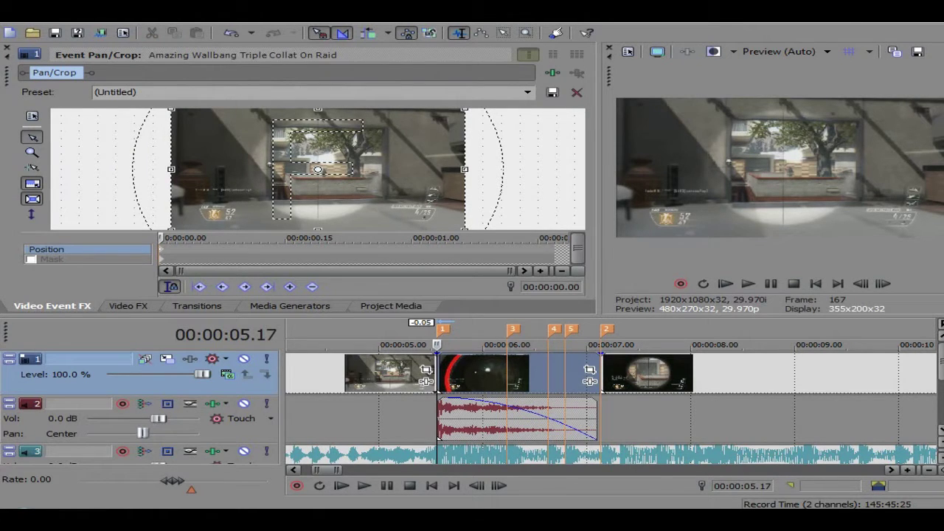
scroll(318, 170, "down", 1)
left_click_drag(450, 113, 416, 122)
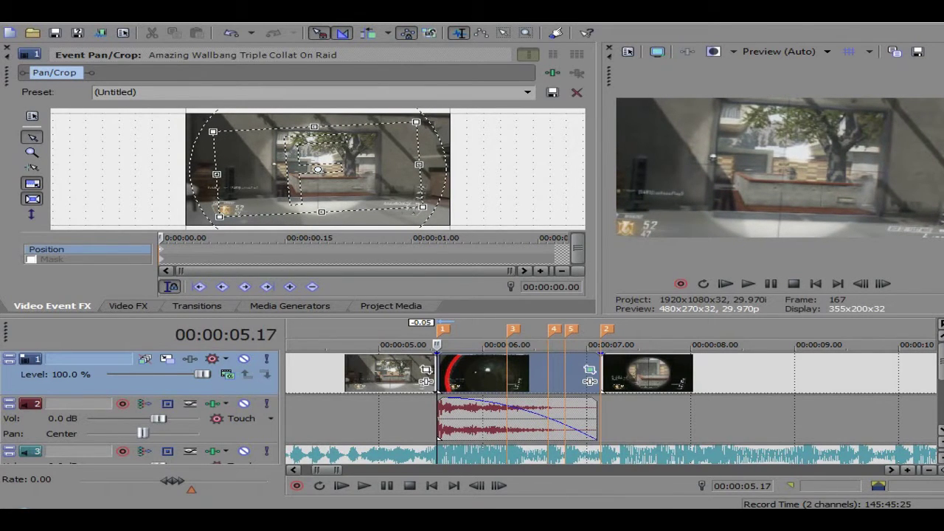
left_click_drag(435, 132, 434, 130)
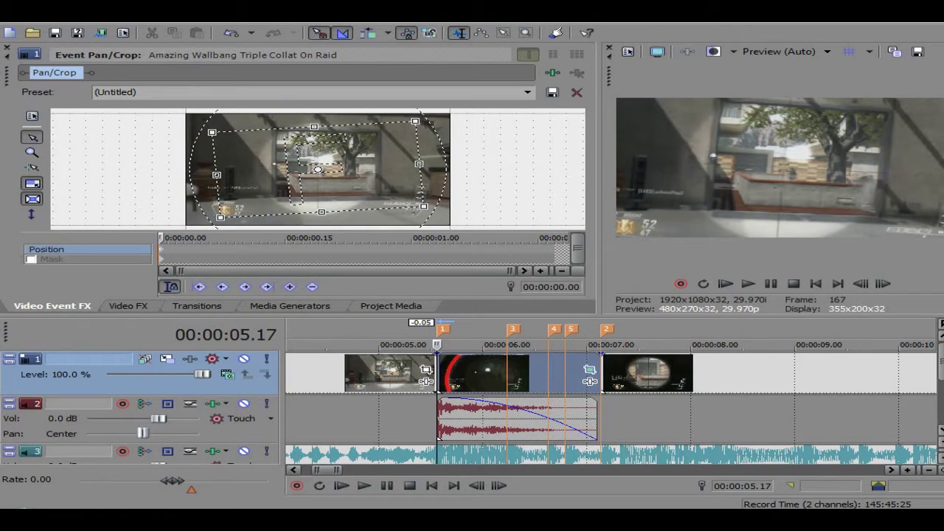
Add a pan/crop keyframe at 00:00:01.12 with the frame enlarged to nearly full size and tilted slightly the other way
left_click(557, 253)
scroll(557, 253, "up", 4)
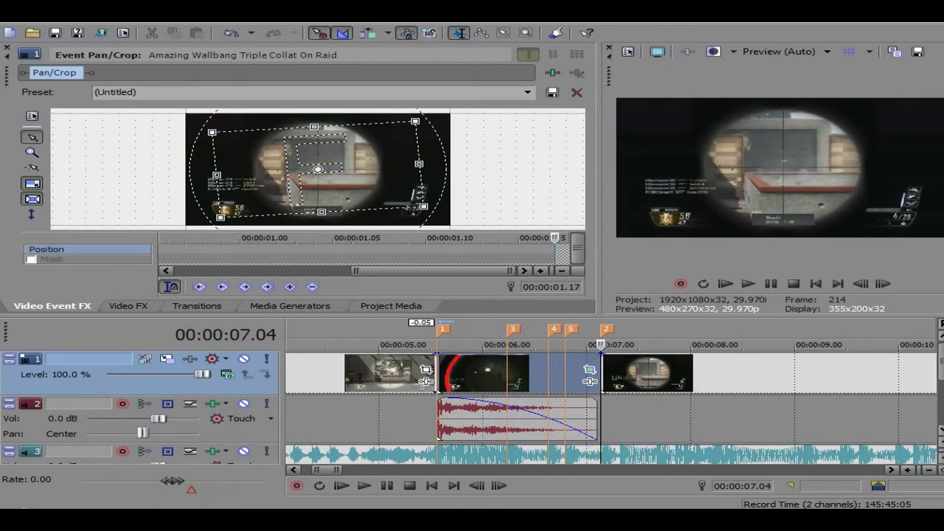
left_click(463, 253)
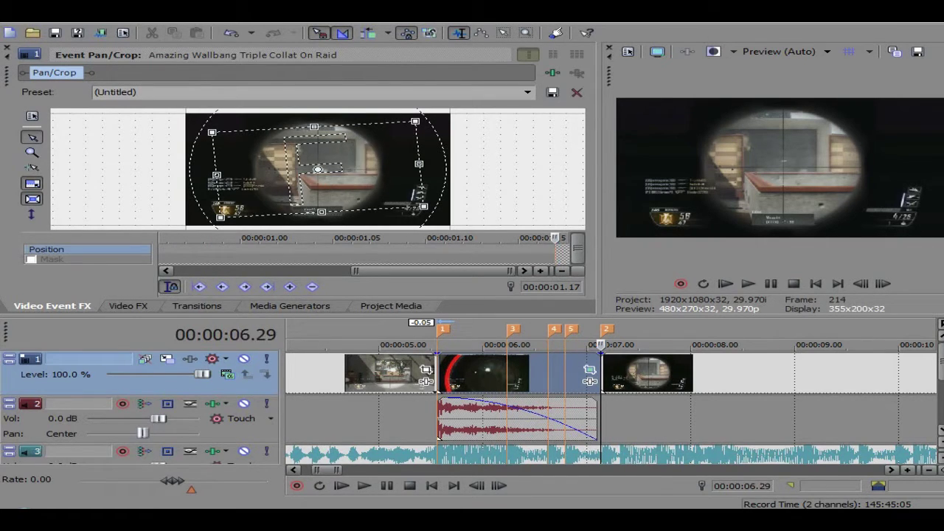
key("ctrl+v")
left_click_drag(450, 164, 449, 170)
left_click_drag(433, 122, 446, 120)
Set the 00:00:01.12 pan/crop keyframe to Slow and the starting keyframe to Fast
right_click(462, 249)
left_click(509, 362)
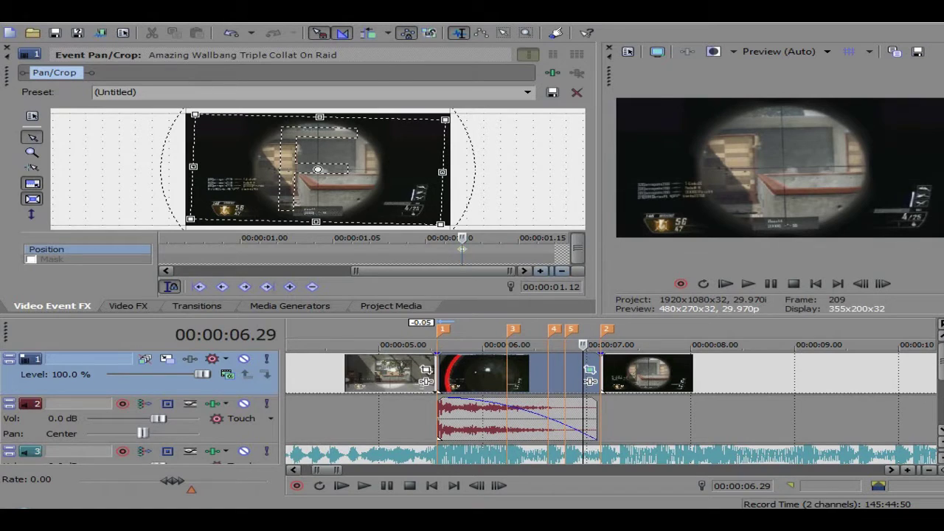
scroll(462, 251, "down", 3)
right_click(160, 250)
left_click(196, 349)
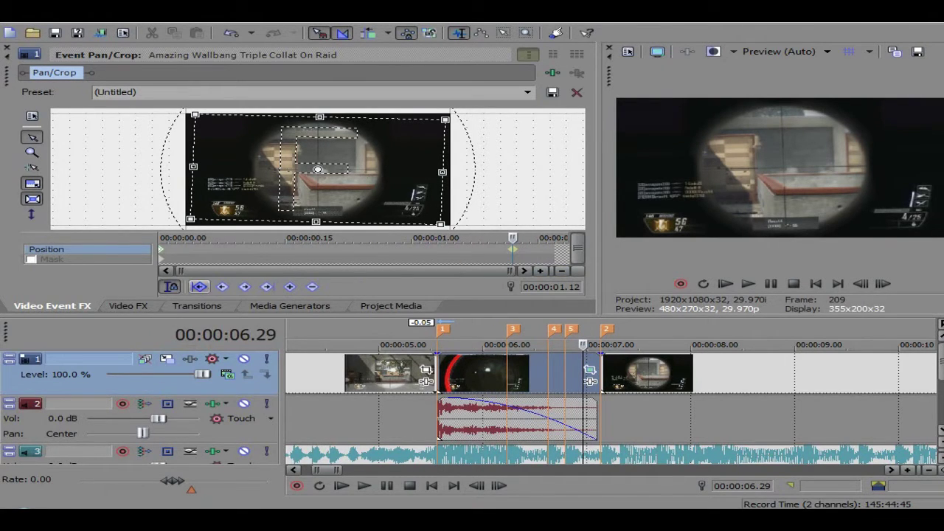
Add a pan/crop keyframe at 00:00:00.19, one frame before marker 3, and set it to Slow
left_click(506, 374)
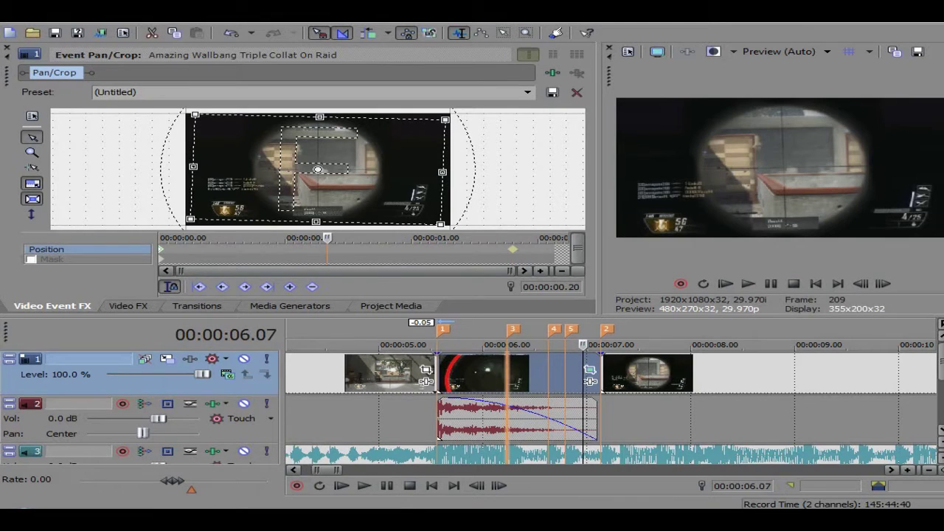
left_click(861, 285)
key("Left")
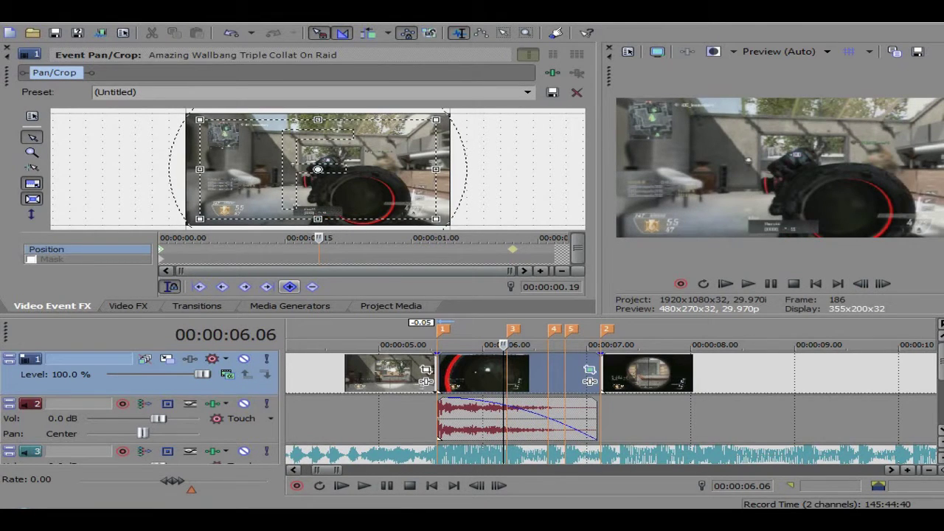
left_click(289, 287)
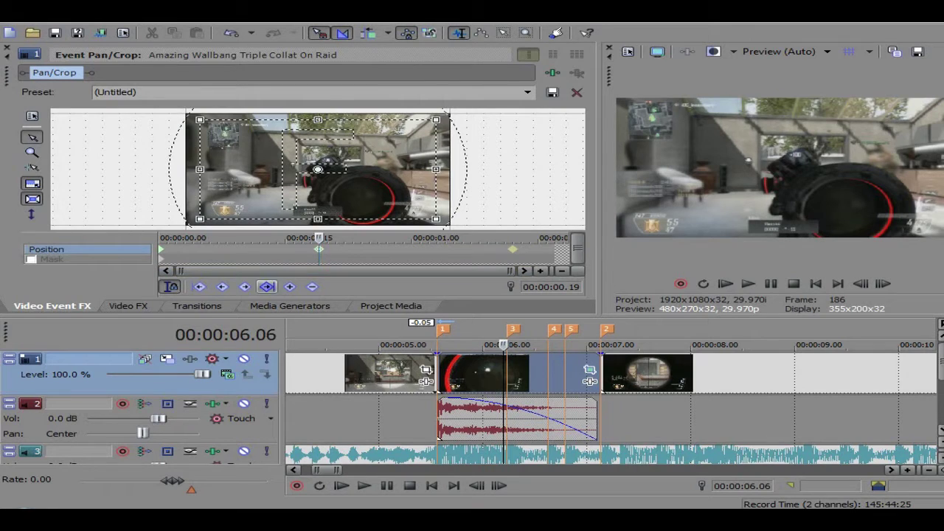
right_click(319, 250)
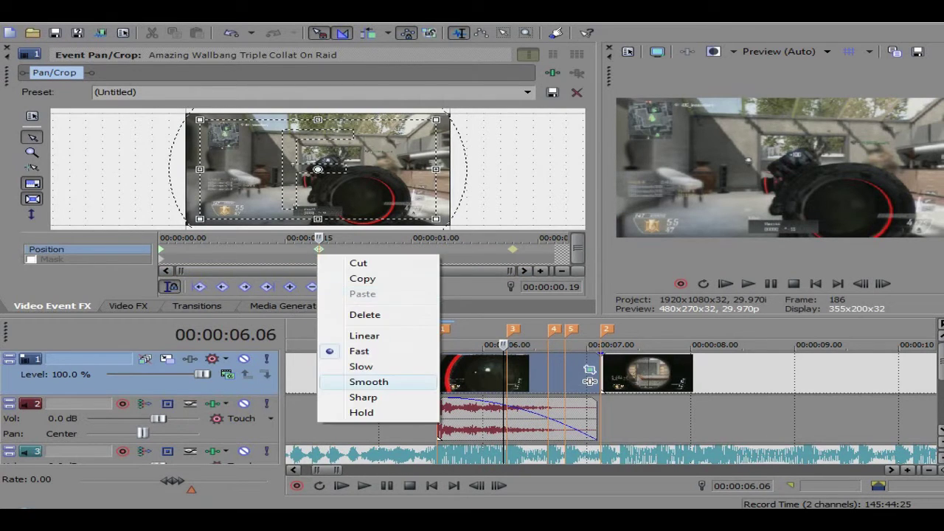
left_click(361, 366)
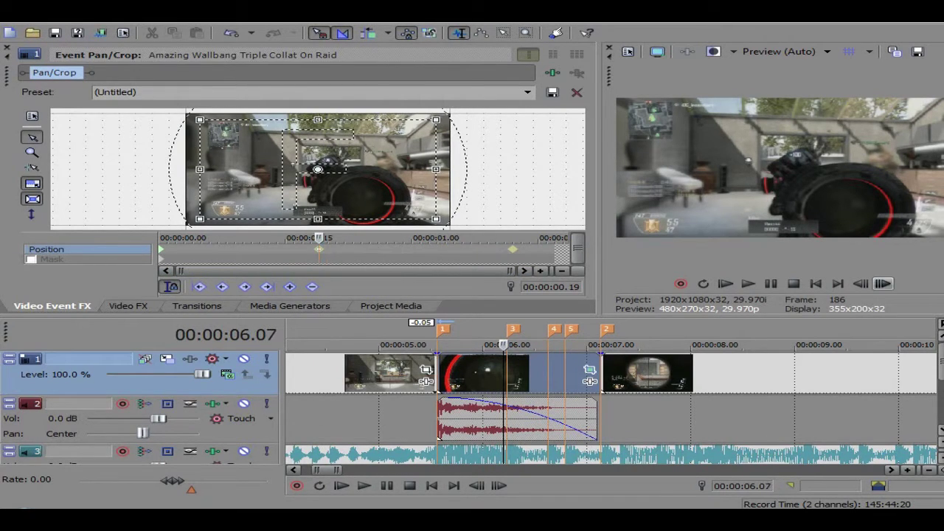
At 00:00:00.20, shrink the pan/crop frame to zoom in on the beat and set that keyframe to Fast
left_click(883, 285)
left_click_drag(200, 219, 212, 214)
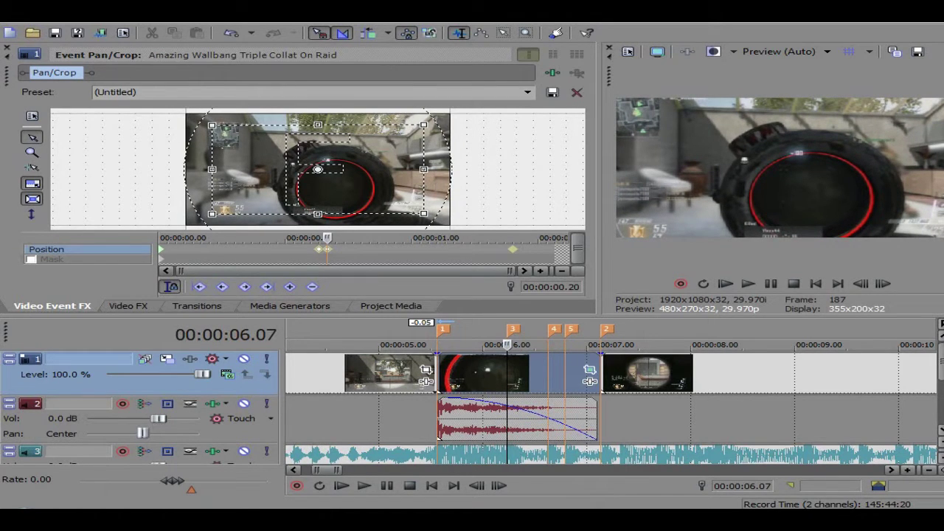
scroll(317, 169, "up", 1)
scroll(317, 169, "up", 1)
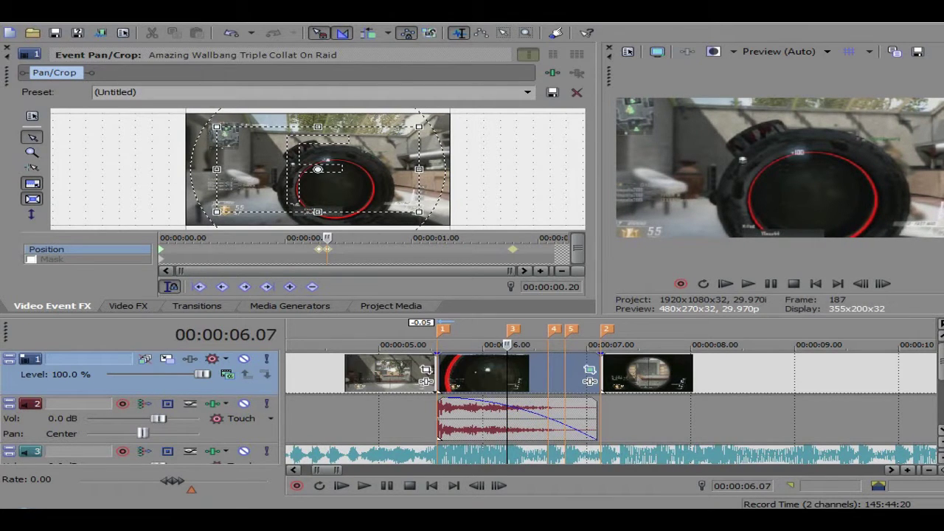
right_click(327, 250)
left_click(362, 344)
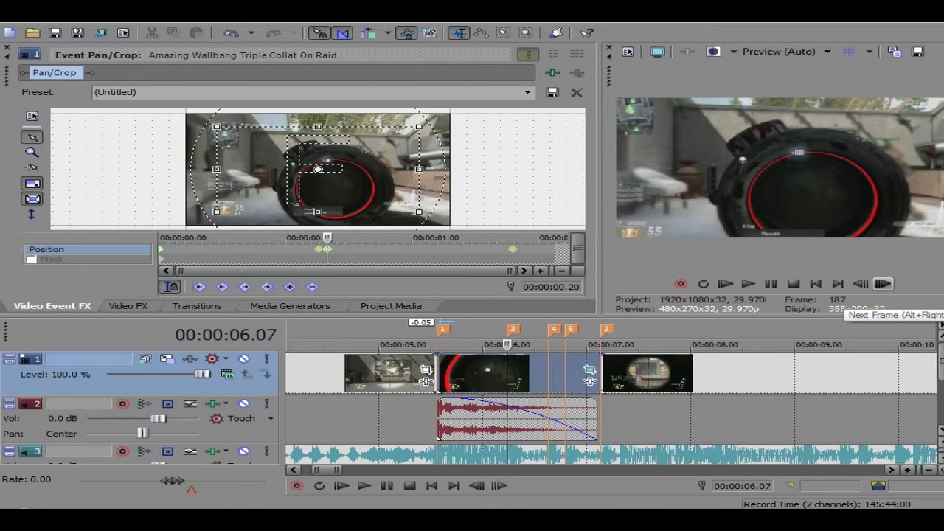
Add a pan/crop keyframe at 00:00:00.22 with the frame shifted slightly left and down
left_click(883, 283)
left_click(883, 284)
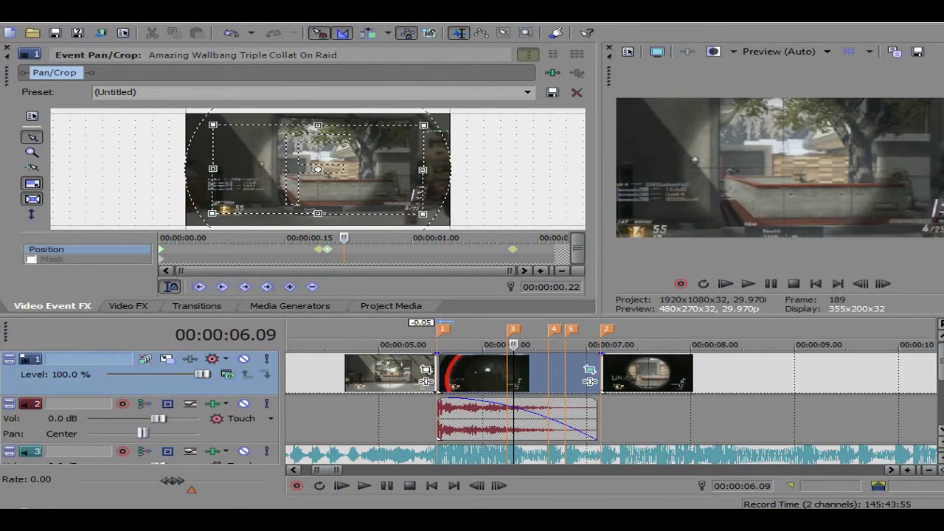
left_click_drag(318, 170, 318, 171)
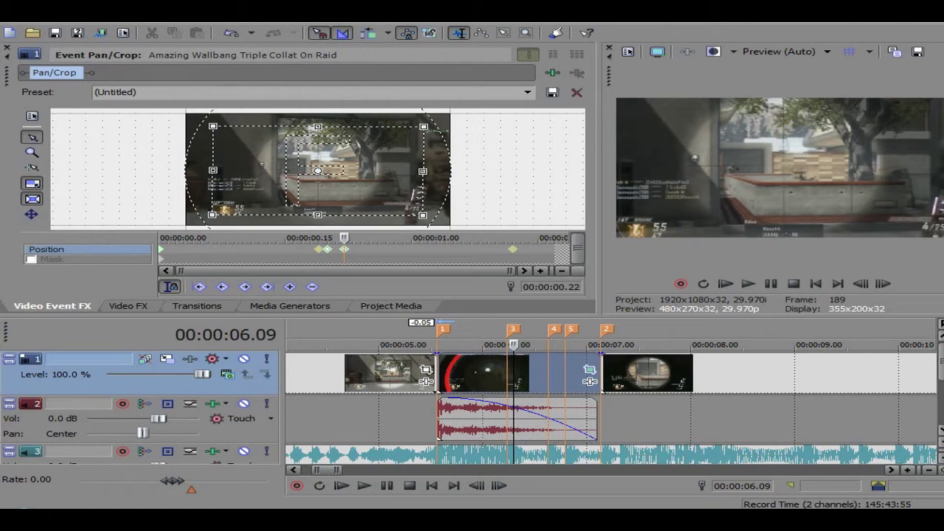
left_click_drag(317, 170, 310, 173)
Add a pan/crop keyframe at 00:00:00.24 with the frame shifted slightly upward
left_click(883, 284)
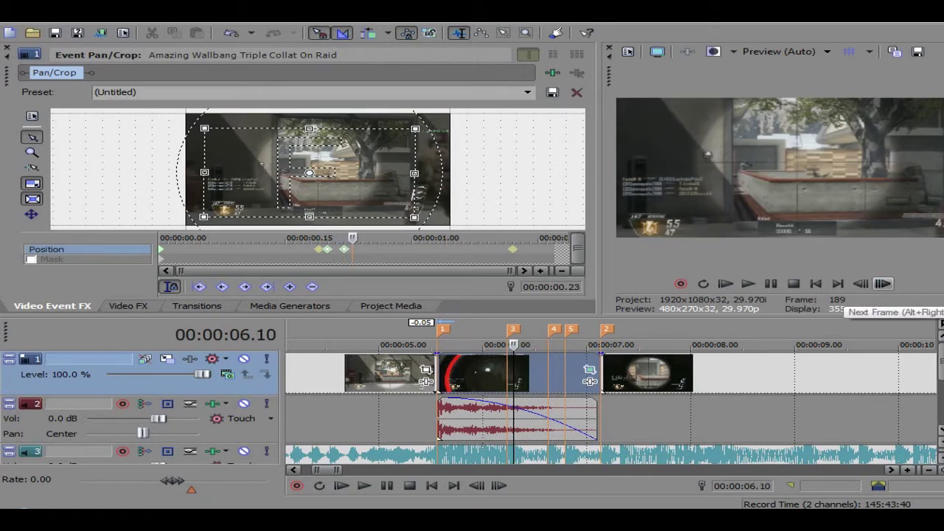
left_click(883, 284)
left_click_drag(311, 172, 309, 168)
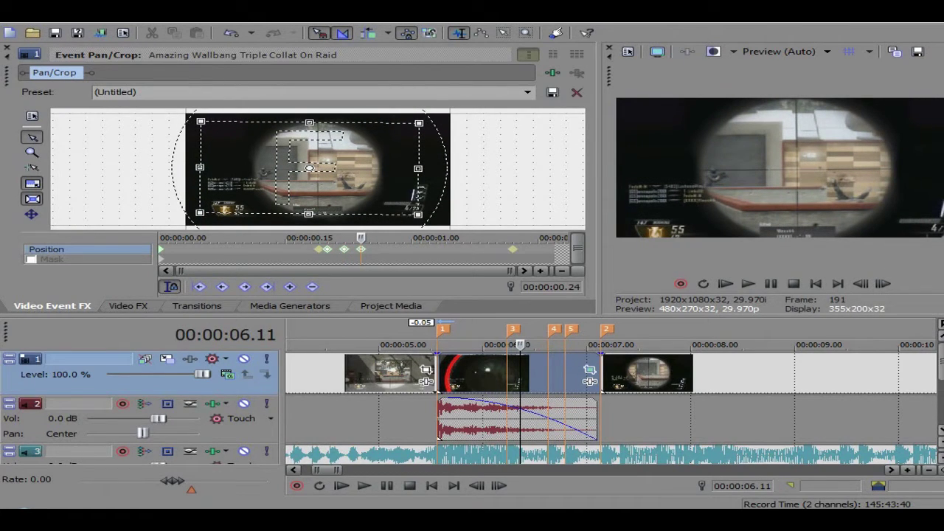
Select the time range between markers 1 and 2 and play it back to review the pan/crop motion
left_click_drag(437, 345, 600, 343)
key("space")
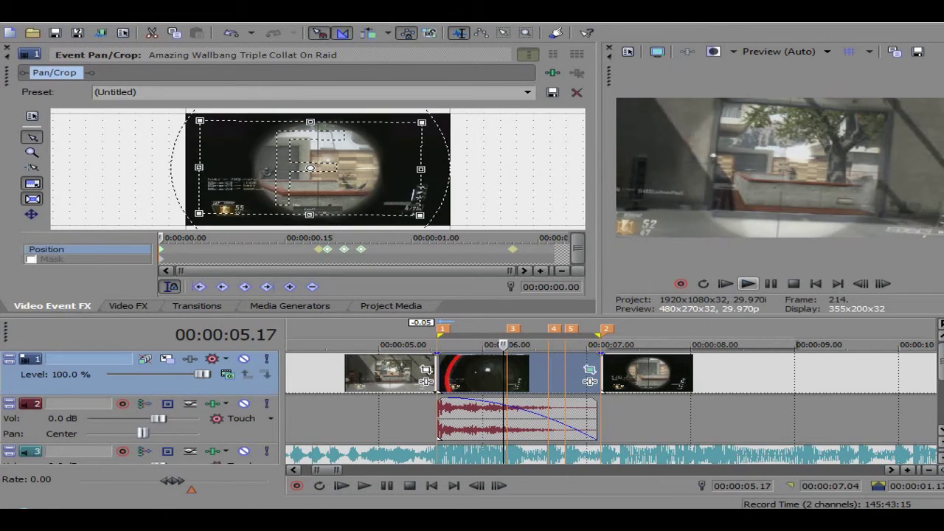
left_click(748, 284)
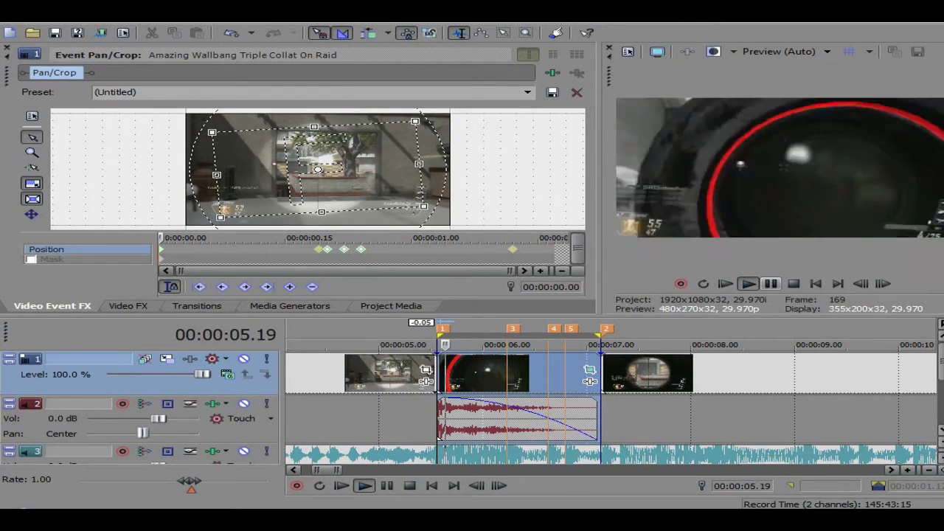
left_click(771, 284)
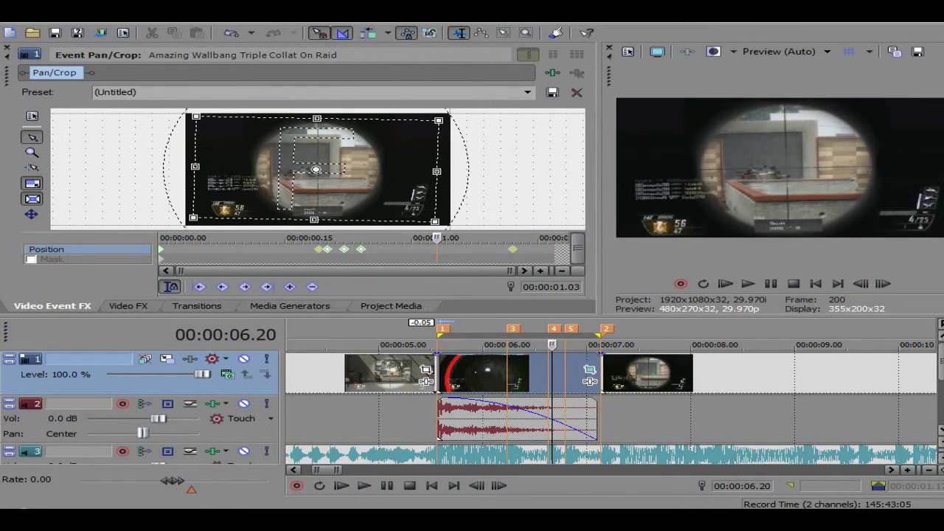
Add a pan/crop keyframe at 00:00:01.01, one frame before marker 4, and set it to Slow
left_click(862, 283)
left_click(861, 283)
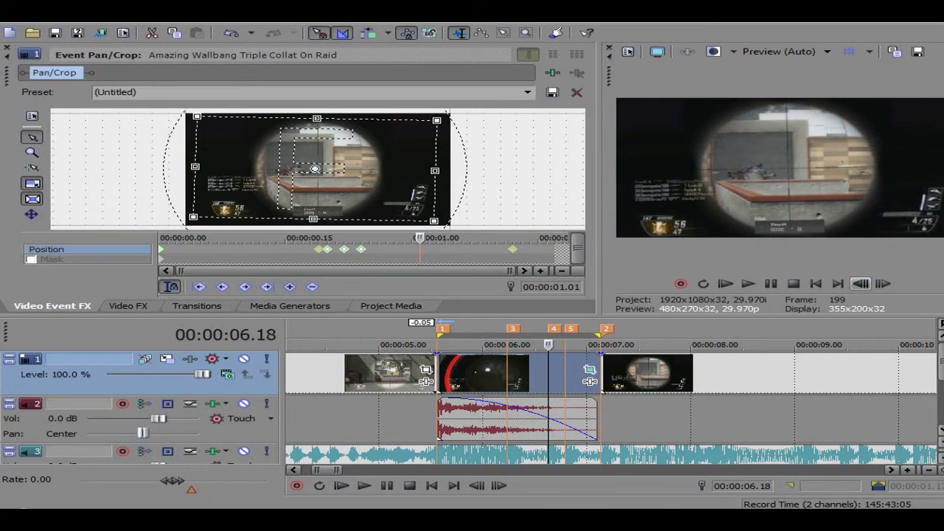
left_click(861, 283)
left_click(290, 286)
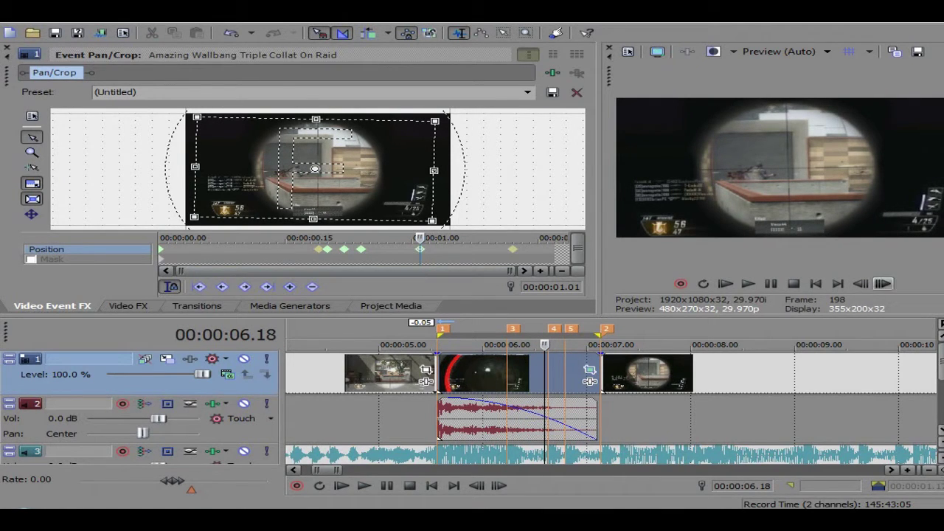
left_click(883, 283)
right_click(420, 249)
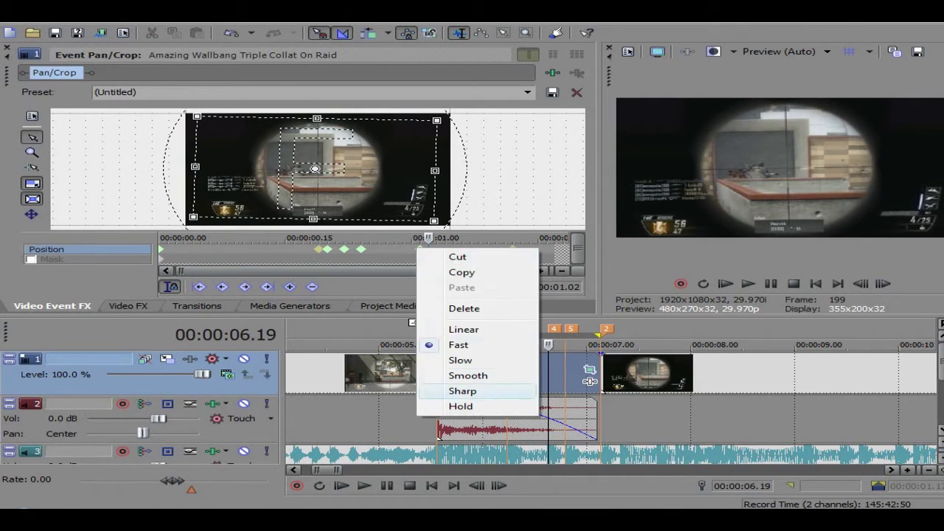
left_click(453, 359)
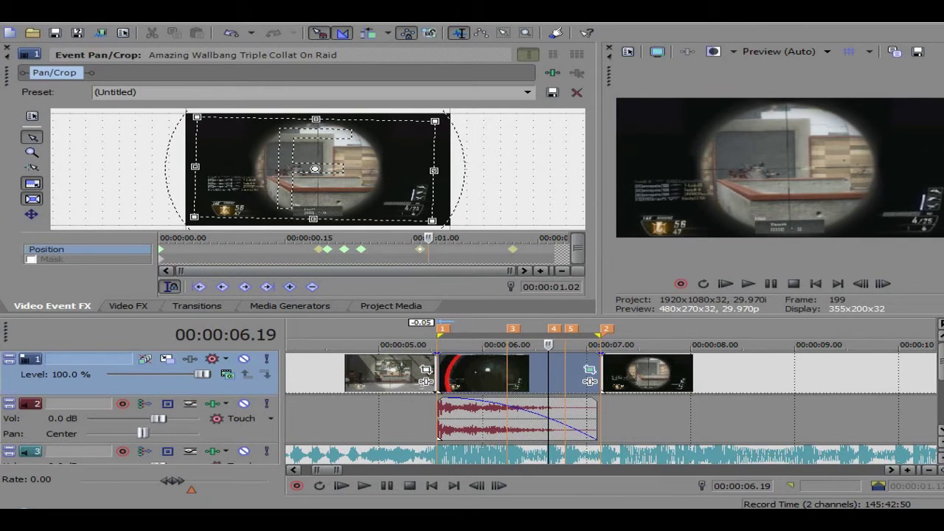
At 00:00:01.02, shrink the pan/crop frame to zoom in on marker 4's beat and set that keyframe to Fast
left_click_drag(432, 222, 425, 218)
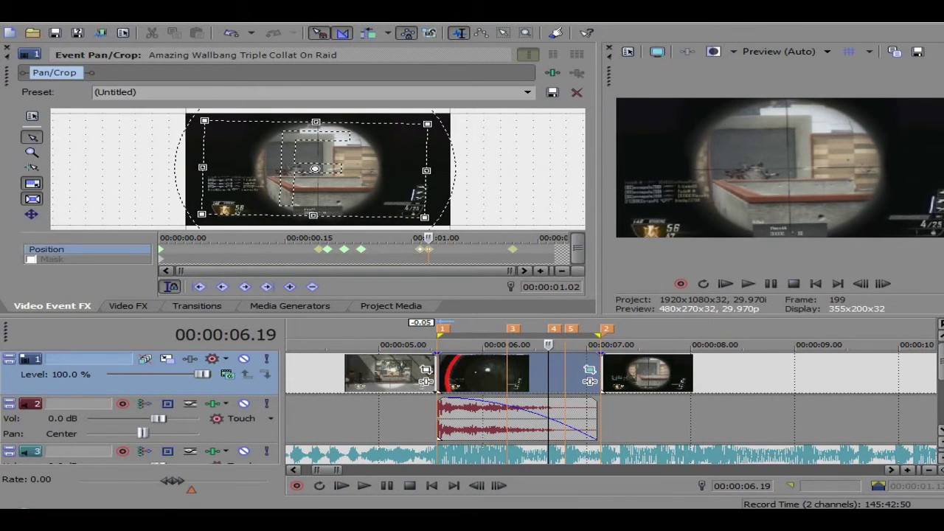
right_click(429, 249)
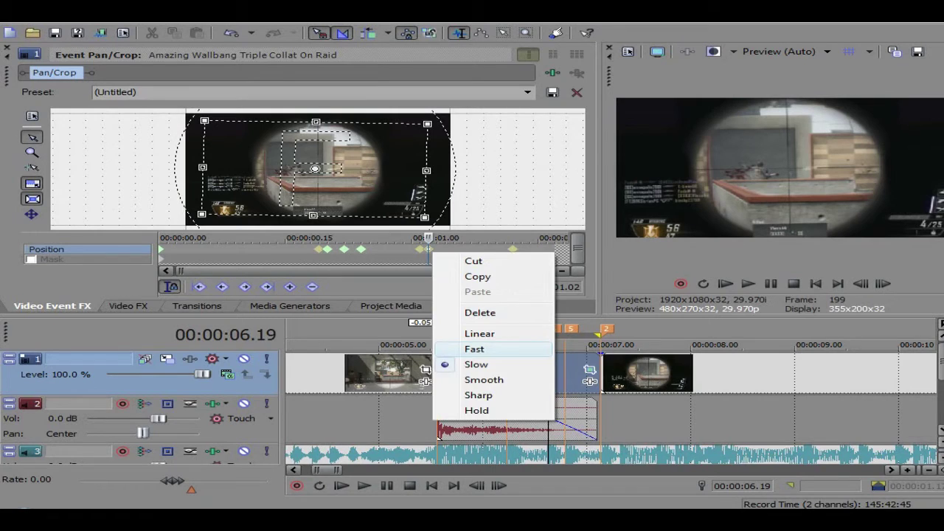
left_click(475, 349)
Add a pan/crop keyframe at 00:00:01.04 and set it to Linear
double_click(445, 249)
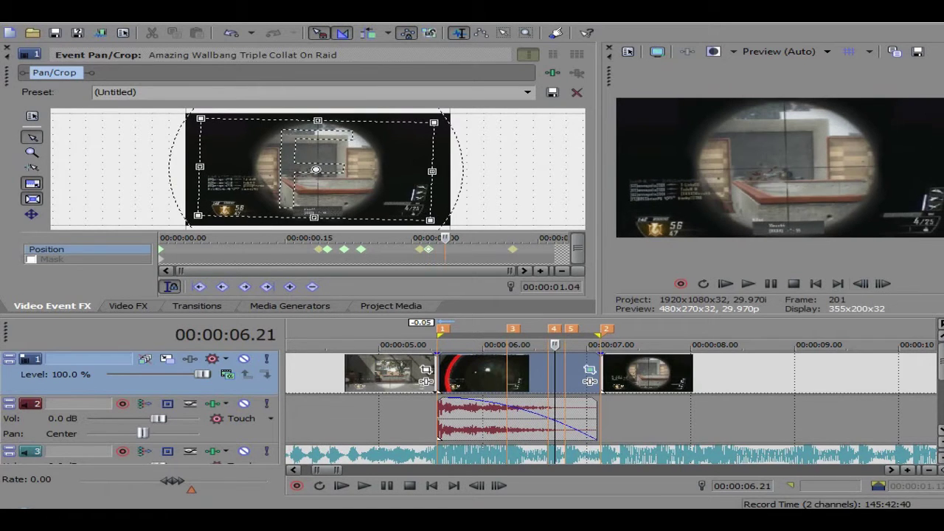
right_click(445, 250)
left_click(491, 333)
Add a pan/crop keyframe at 00:00:01.06, one frame before marker 5, and set it to Slow
key("Right")
key("Right")
key("Right")
key("Left")
double_click(463, 249)
right_click(462, 250)
left_click(505, 363)
Add a pan/crop keyframe at 00:00:01.07, on marker 5, and set it to Fast
key("Right")
right_click(463, 250)
left_click(498, 350)
Add a pan/crop keyframe at 00:00:01.09 with the frame shifted slightly left and set it to Linear
double_click(487, 249)
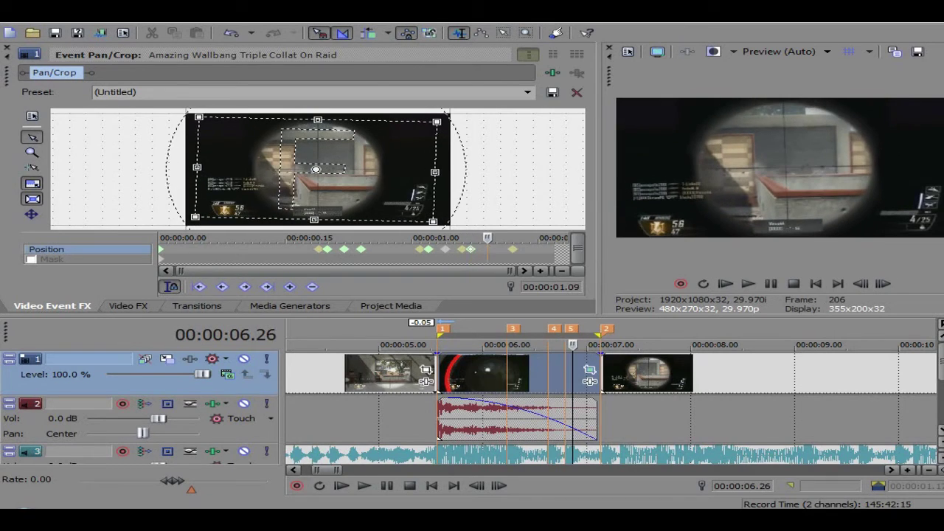
right_click(487, 249)
left_click(513, 352)
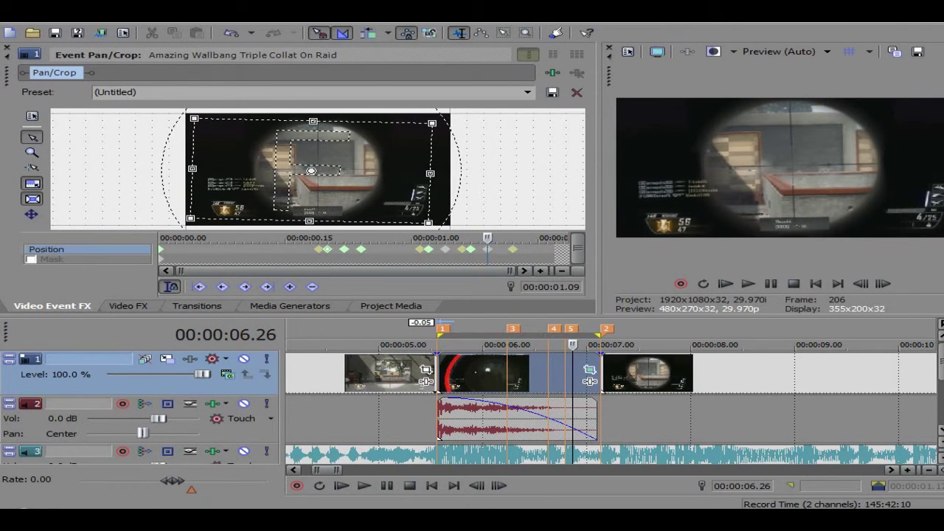
Set the two pan/crop keyframes after marker 3, at 00:00:00.22 and 00:00:00.24, to Linear
key("3")
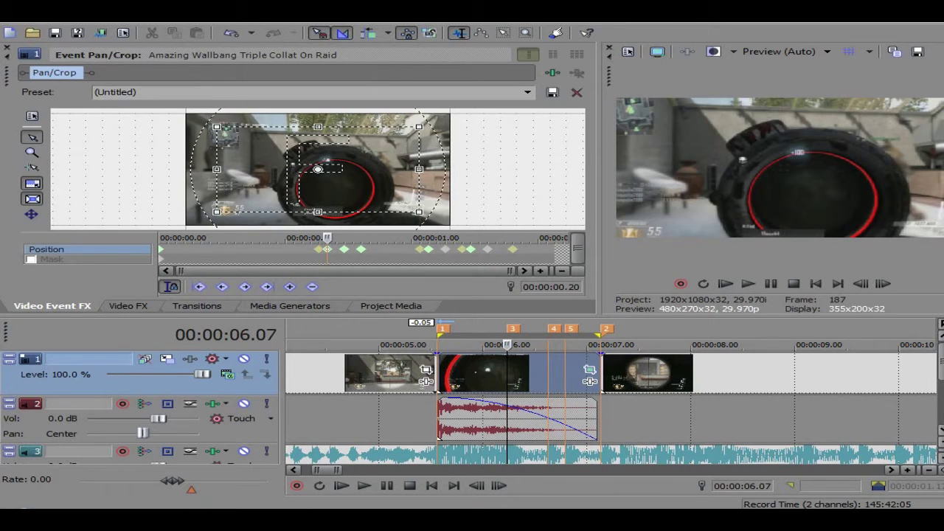
left_click(343, 250)
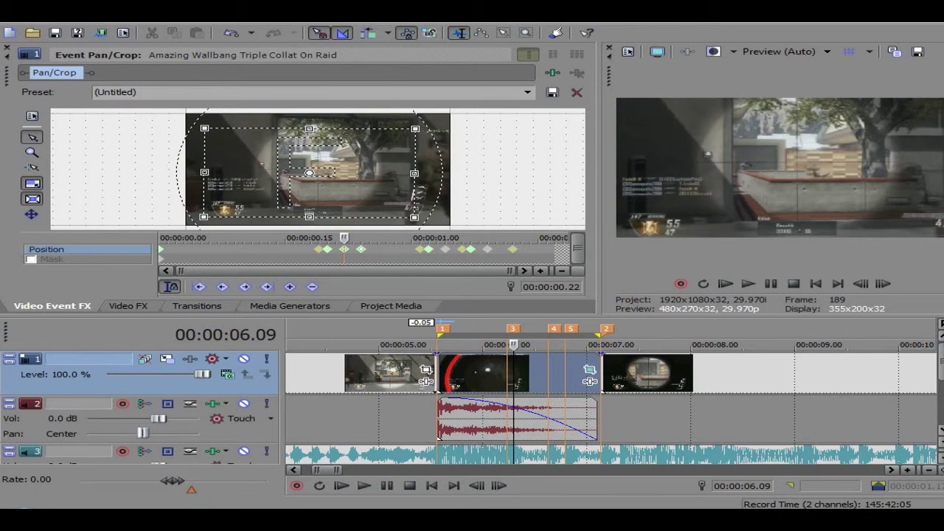
right_click(361, 251)
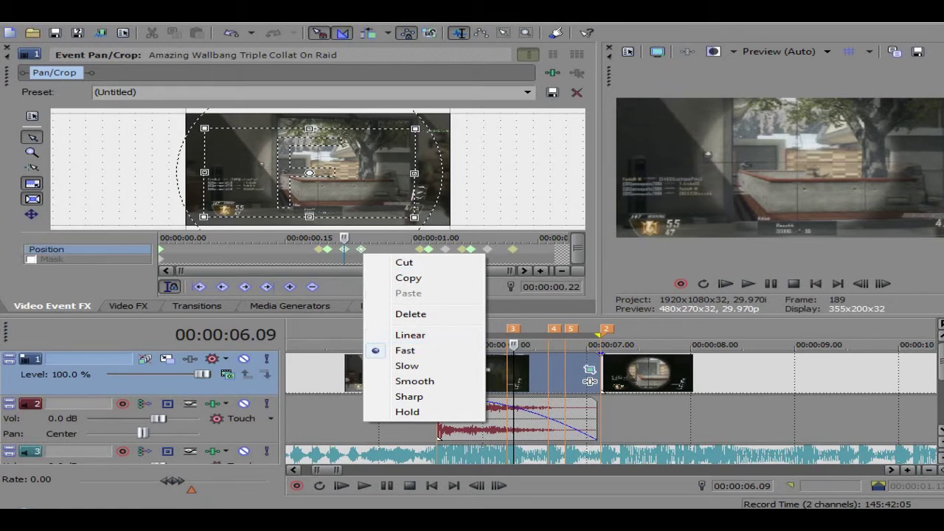
left_click(410, 335)
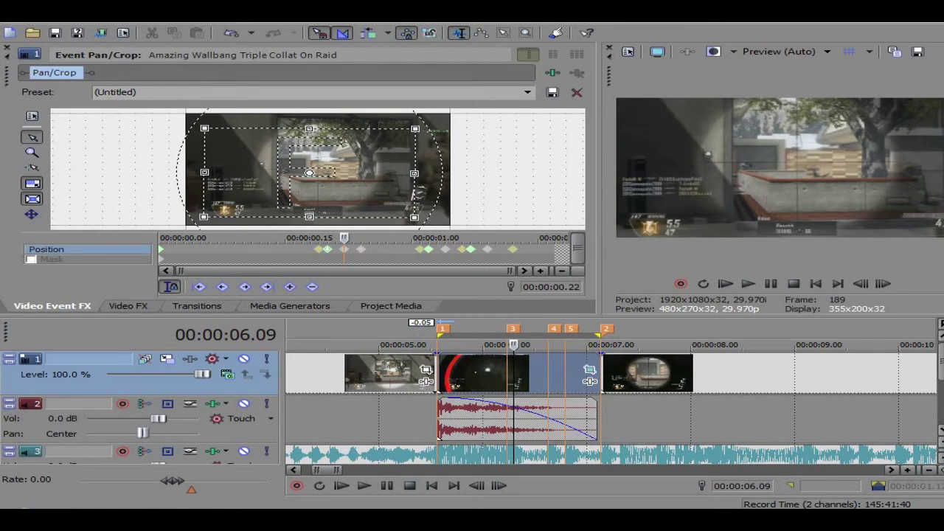
key("Left")
key("Left")
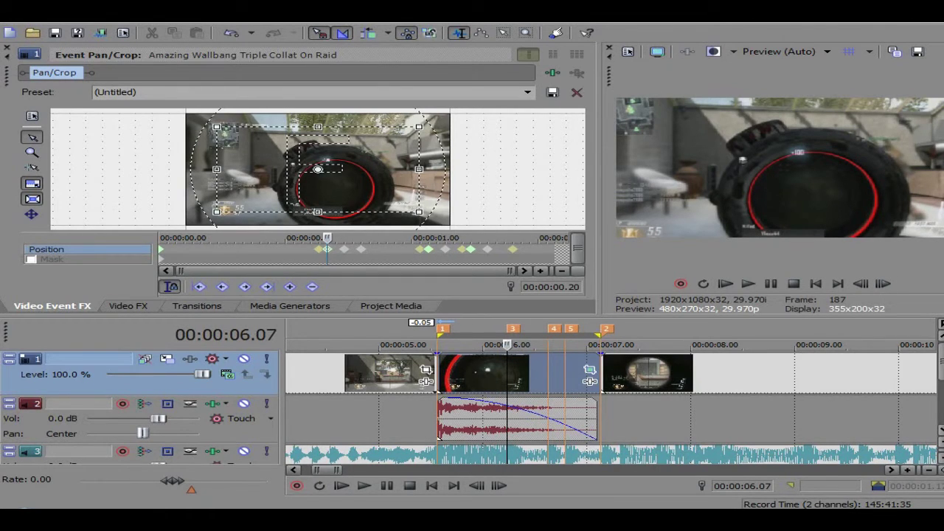
Add a pan/crop keyframe at 00:00:00.02, two frames after the clip's start, with the frame nudged left and slightly down
key("1")
key("Right")
key("Right")
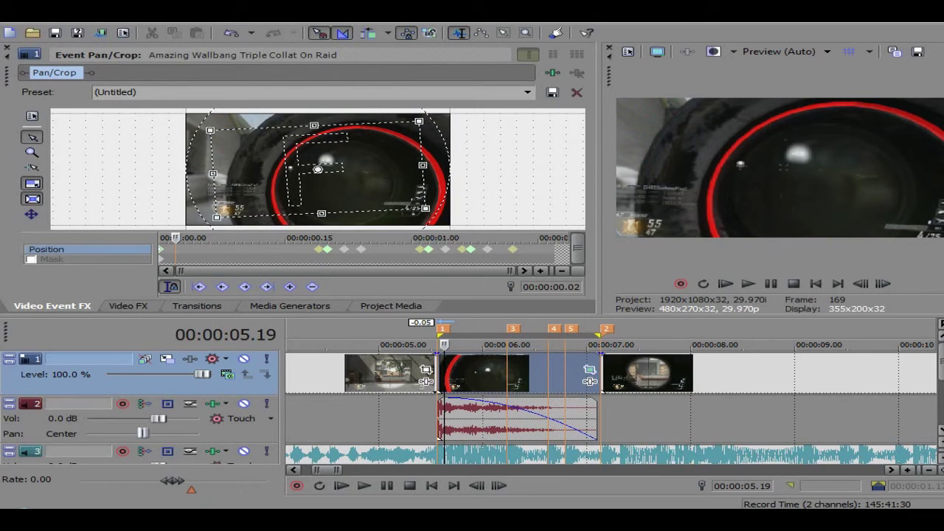
key("Home")
key("Right")
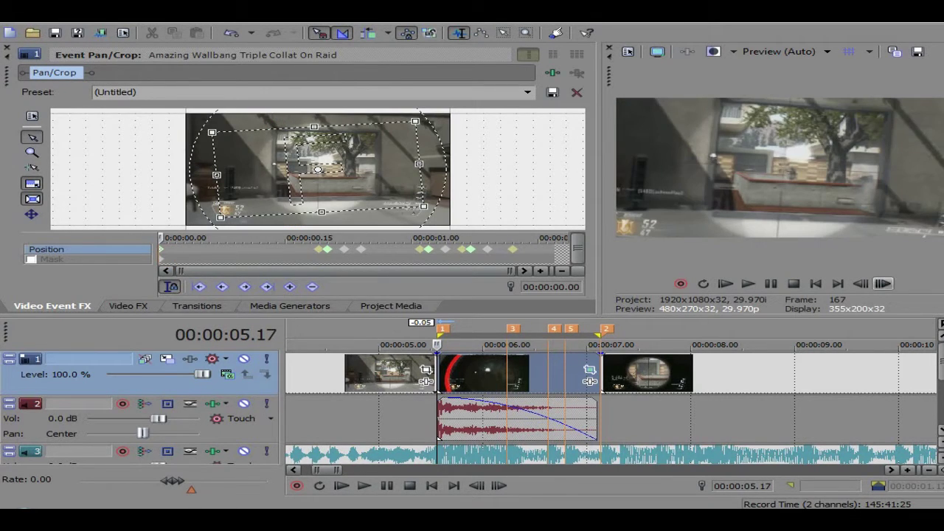
key("Right")
left_click_drag(318, 170, 315, 171)
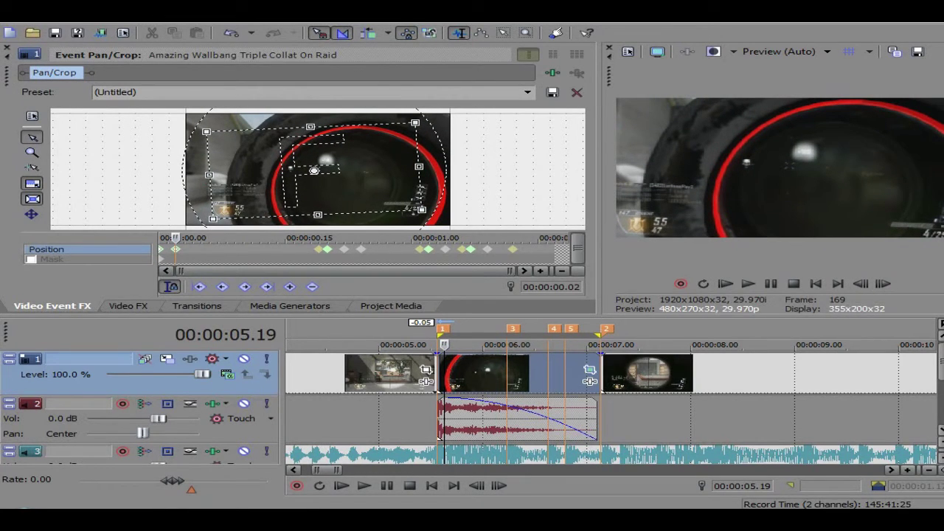
left_click_drag(314, 171, 313, 171)
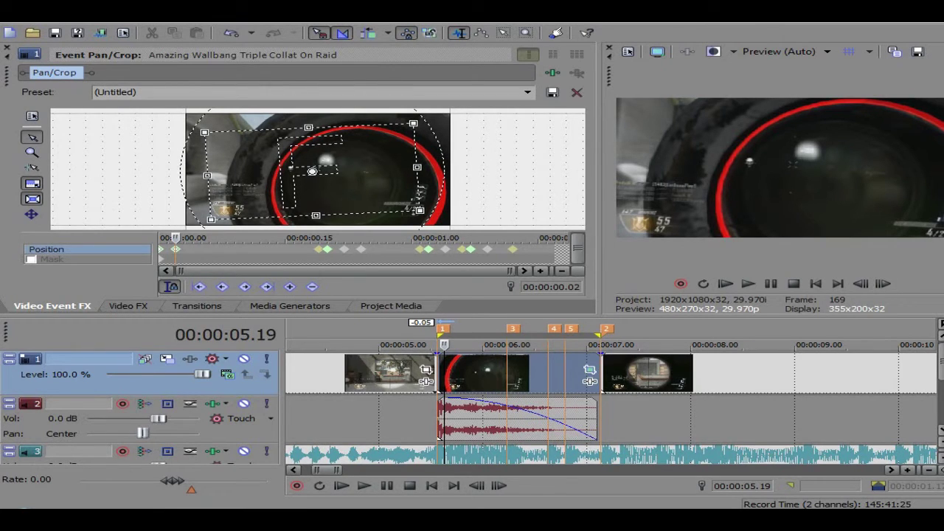
Add a pan/crop keyframe at 00:00:00.04 with the frame shifted up and to the left
left_click(883, 284)
left_click(883, 284)
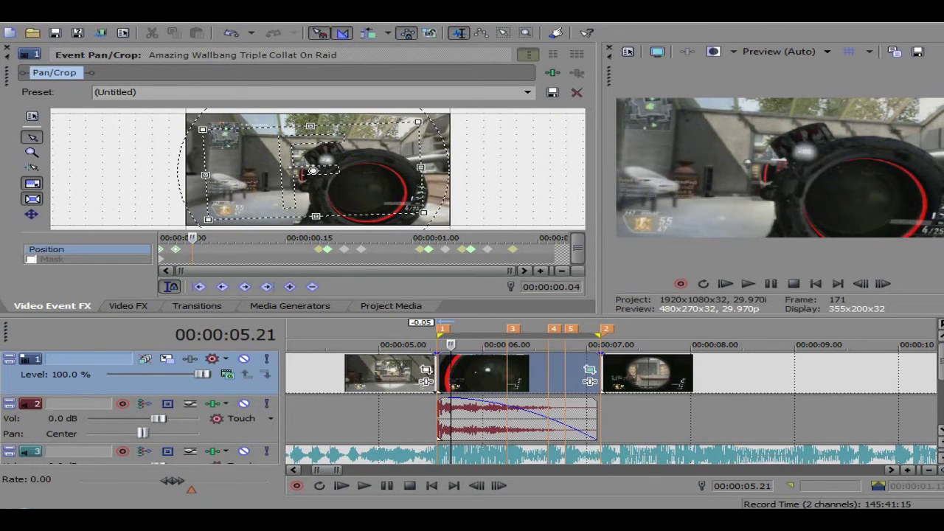
left_click_drag(313, 171, 306, 163)
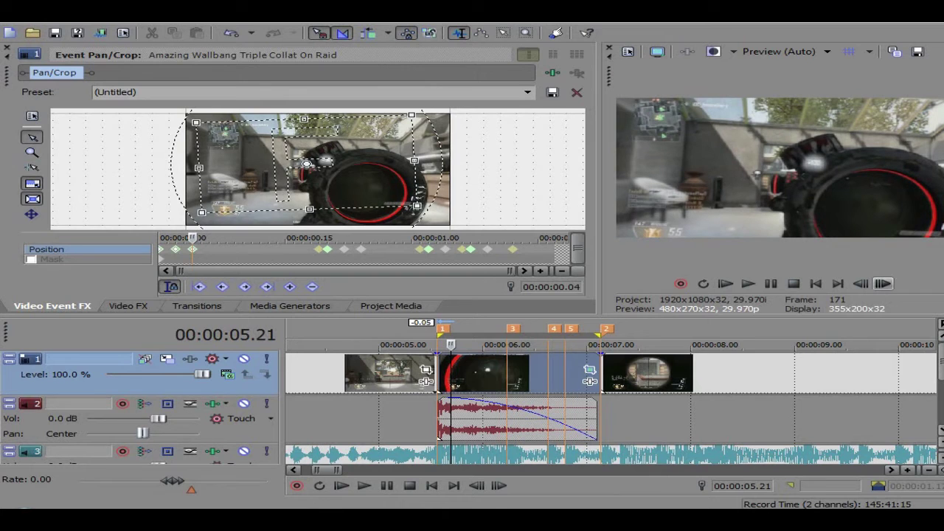
Add a pan/crop keyframe at 00:00:00.06 with the frame shifted right, and set the 00.02, 00.04 and 00.06 keyframes to Linear
left_click(884, 283)
left_click(883, 284)
left_click_drag(309, 164, 329, 165)
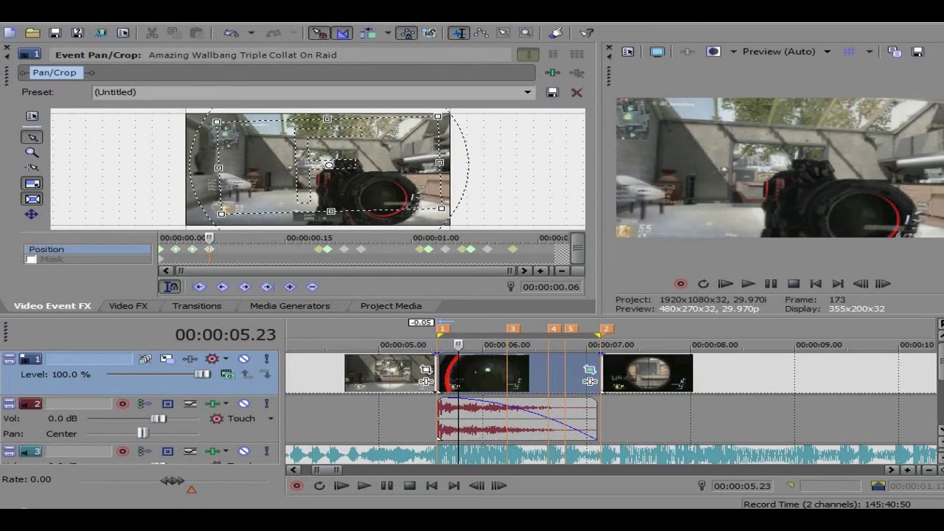
right_click(175, 252)
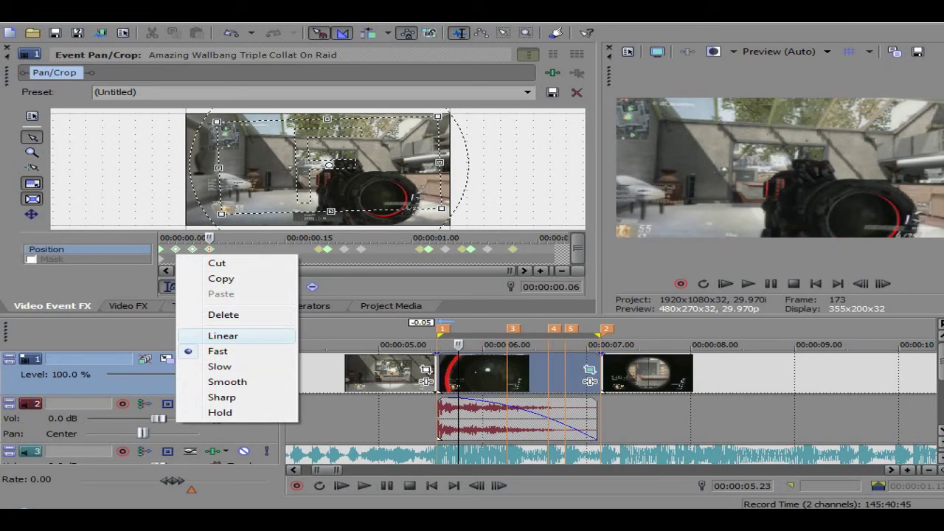
left_click(223, 335)
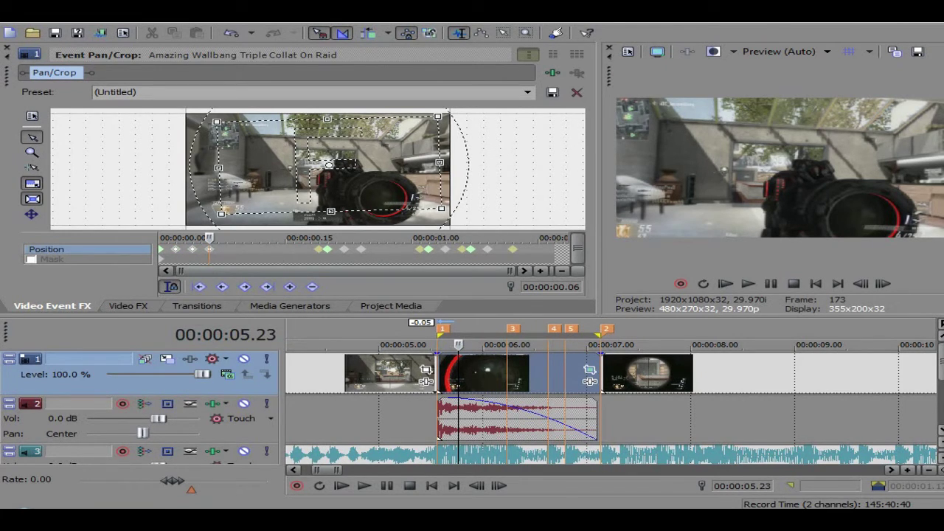
Play back the clip from marker 1 to check the shakes and zooms against the music
left_click(436, 376)
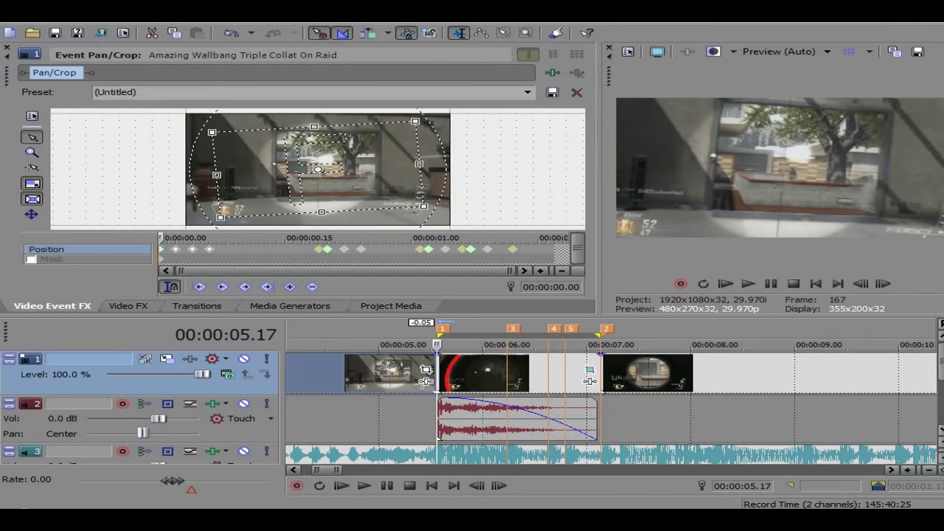
key("space")
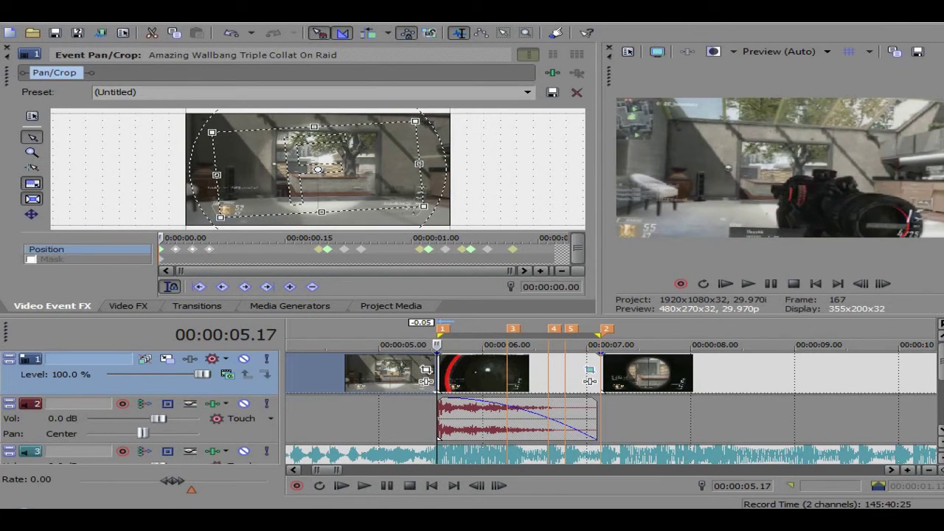
key("space")
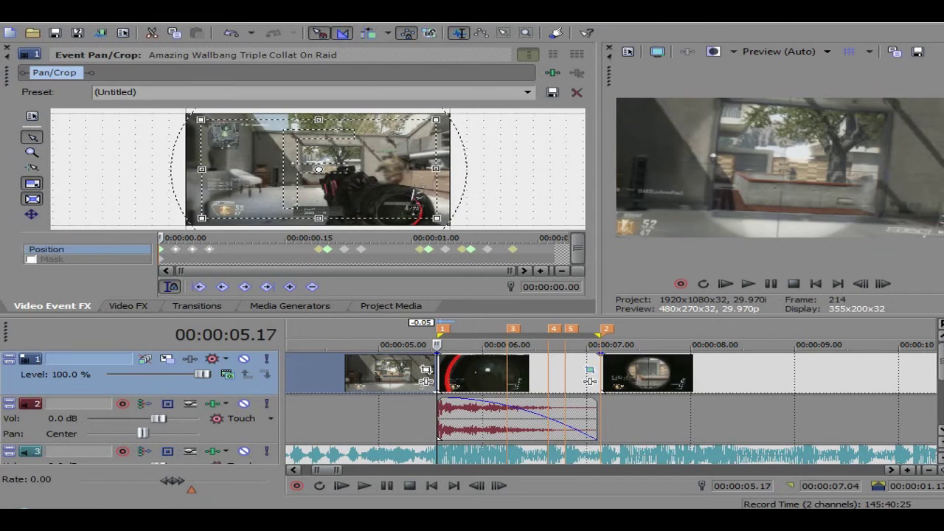
key("space")
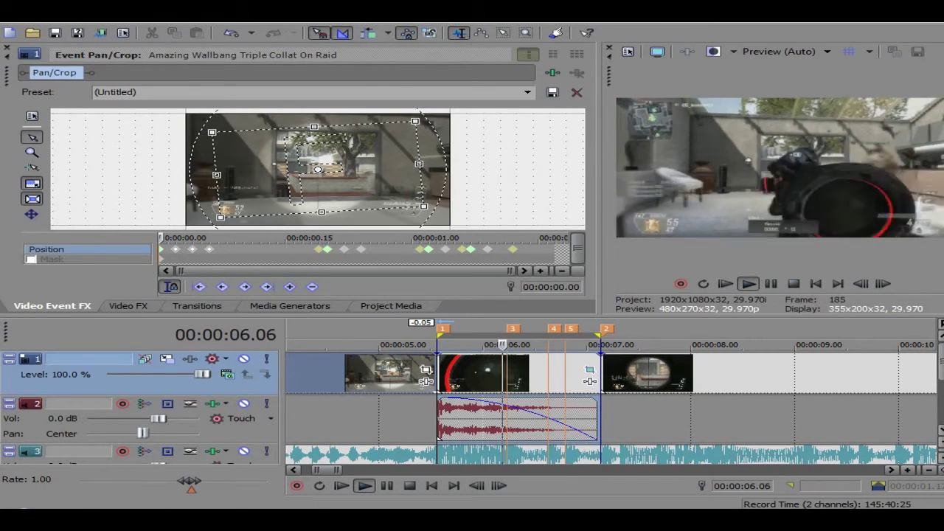
key("space")
key("space")
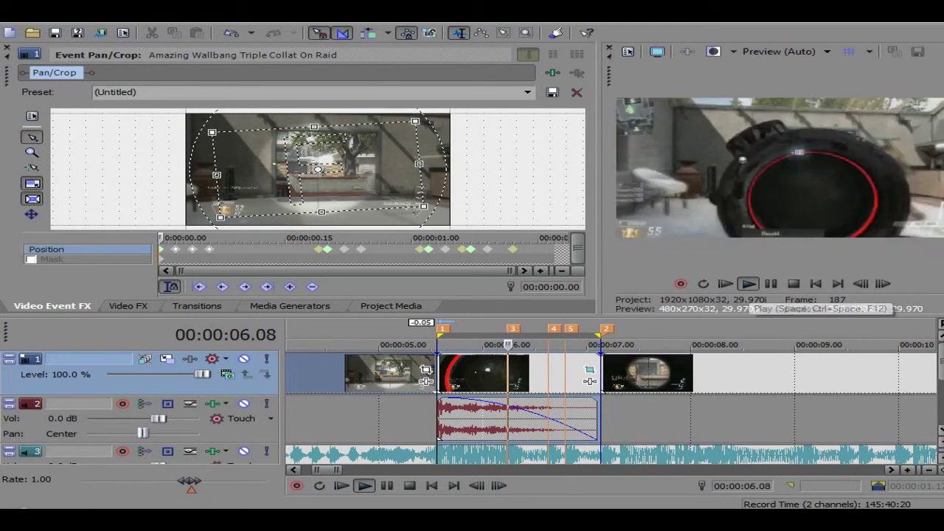
Replay the looped section between markers 1 and 2, pausing at the beats to review the pan/crop shakes and zooms
key("space")
key("space")
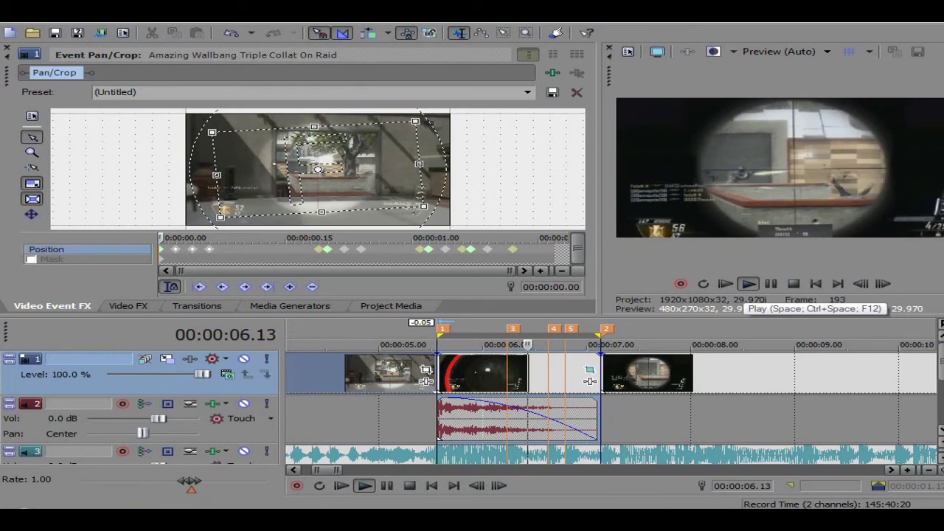
key("space")
key("space")
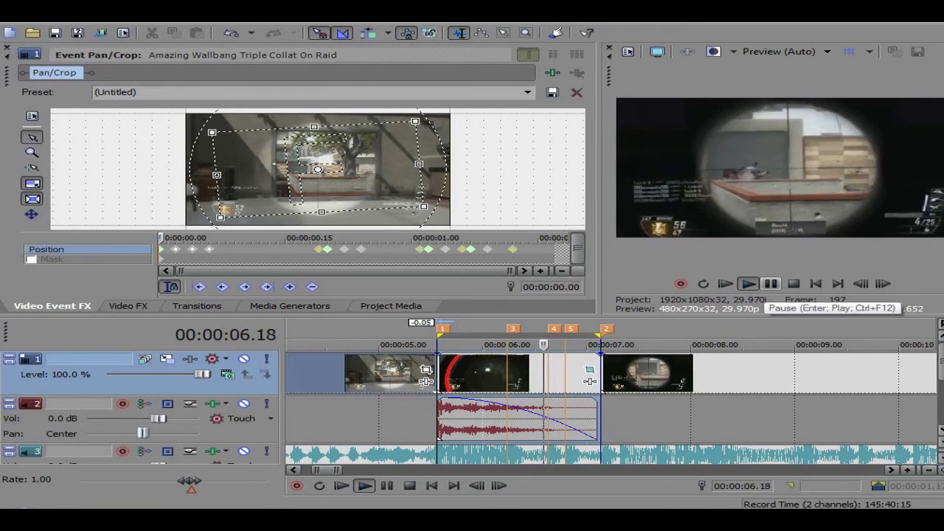
key("space")
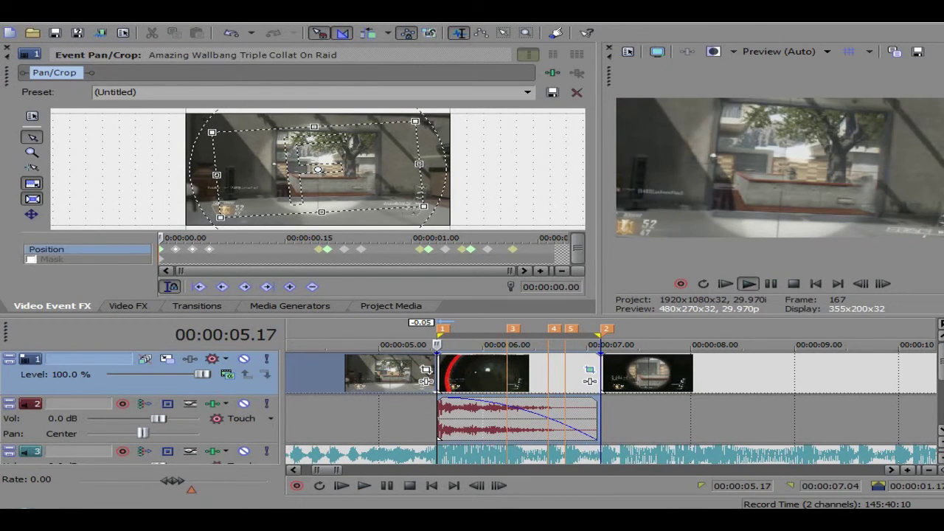
key("space")
key("space")
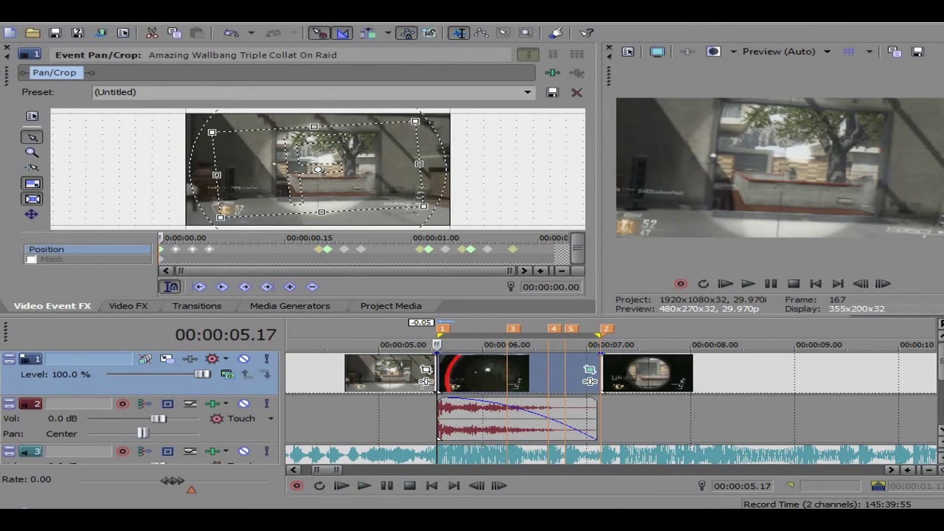
Apply the Sony Levels effect with the (Default) preset to the gameplay clip between markers 1 and 2
left_click(6, 49)
left_click_drag(210, 82, 210, 230)
left_click(86, 203)
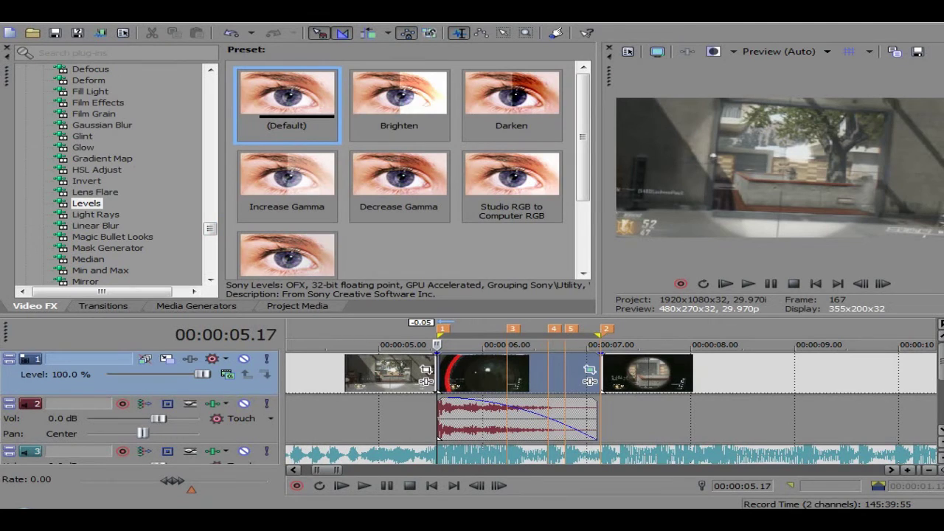
left_click_drag(287, 99, 501, 373)
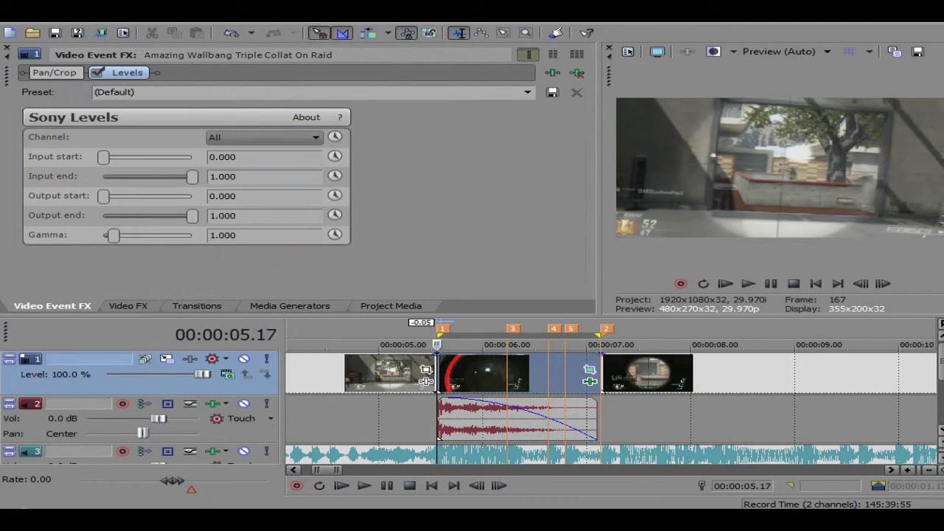
Animate the Levels Input end around marker 3, with keyframes of 1.000 at 00:00:00.19 and 0.505 at 00:00:00.20
left_click(335, 177)
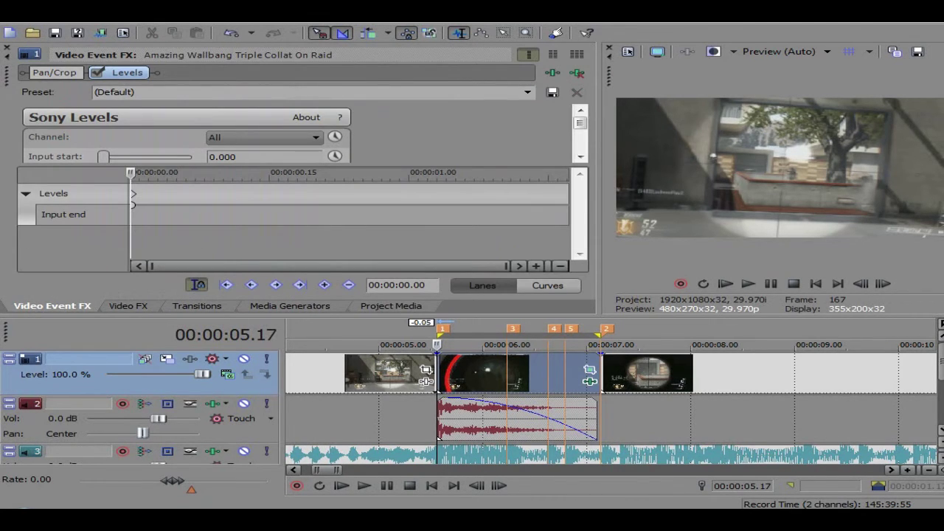
left_click(507, 373)
key("Left")
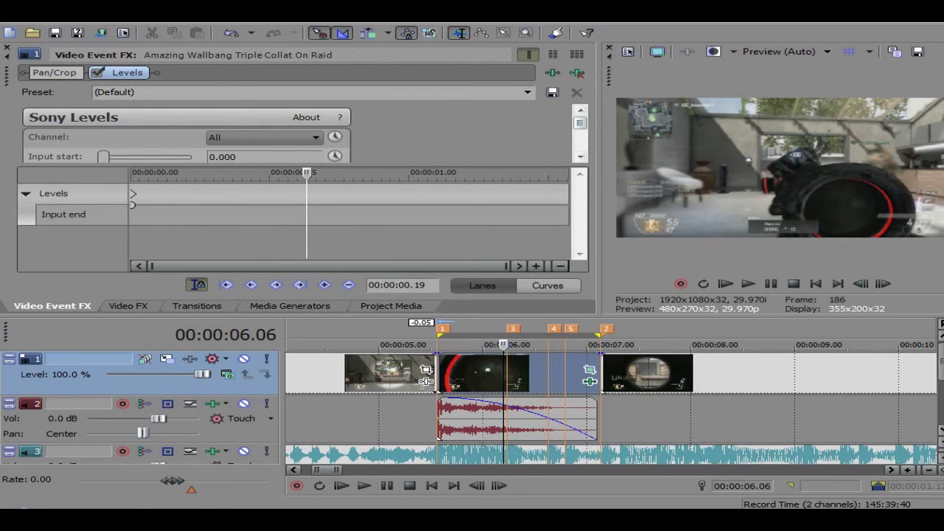
left_click_drag(580, 124, 581, 128)
left_click(81, 215)
left_click(324, 285)
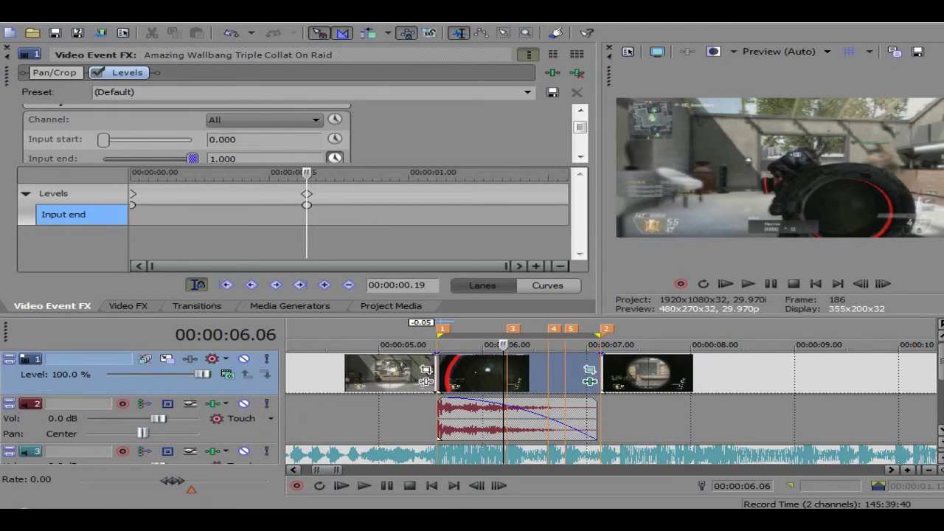
left_click_drag(192, 159, 149, 159)
key("Right")
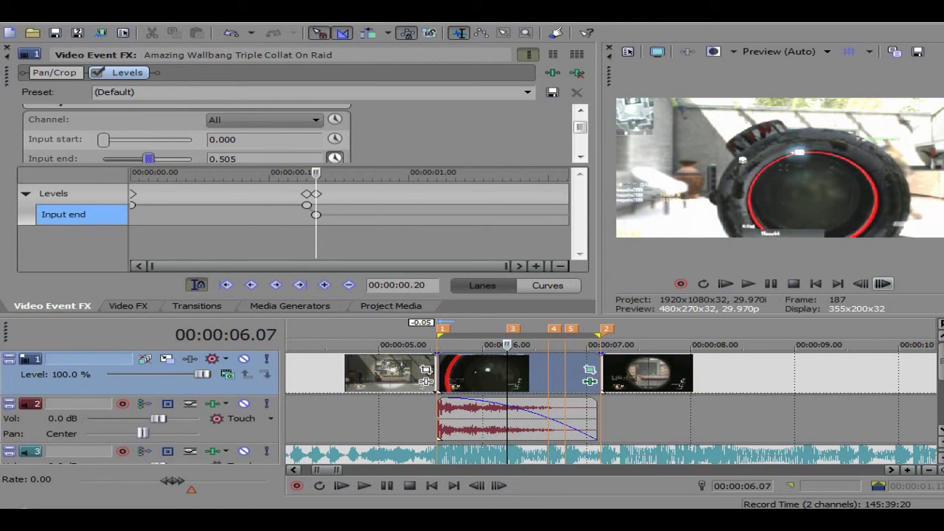
Add Levels Input end keyframes around marker 4: 1.000 at 00:00:01.01 and 0.505 at 00:00:01.02
left_click(884, 284)
left_click(883, 285)
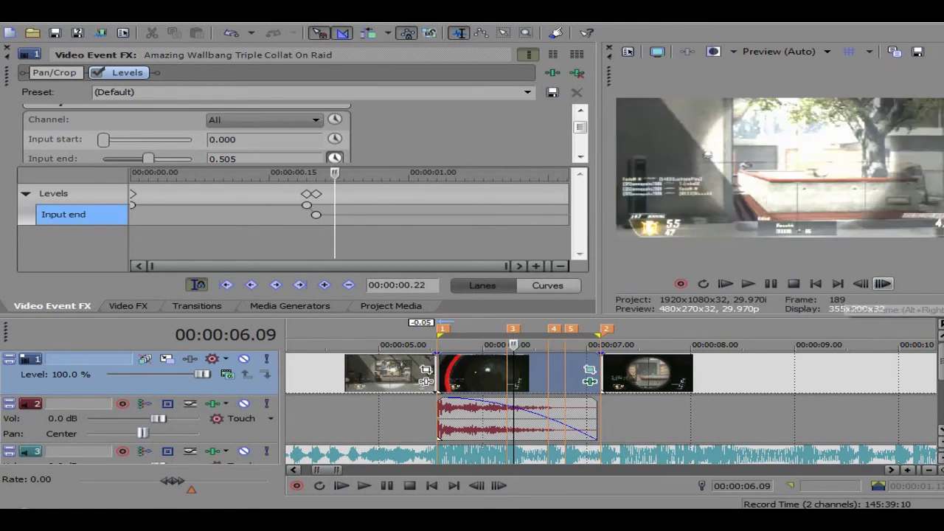
left_click(883, 285)
left_click(883, 284)
left_click(883, 284)
left_click(883, 284)
left_click(884, 284)
left_click(883, 283)
left_click(883, 284)
left_click(883, 283)
left_click(883, 284)
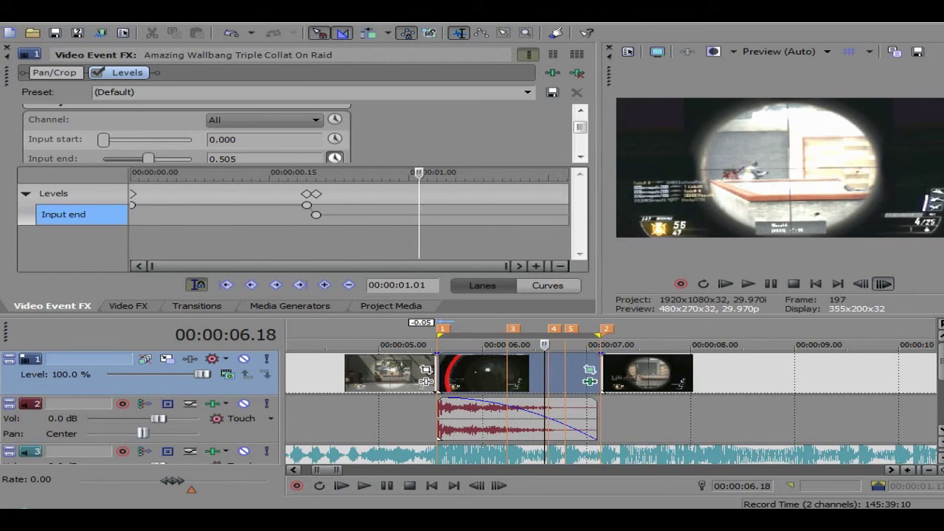
left_click(883, 284)
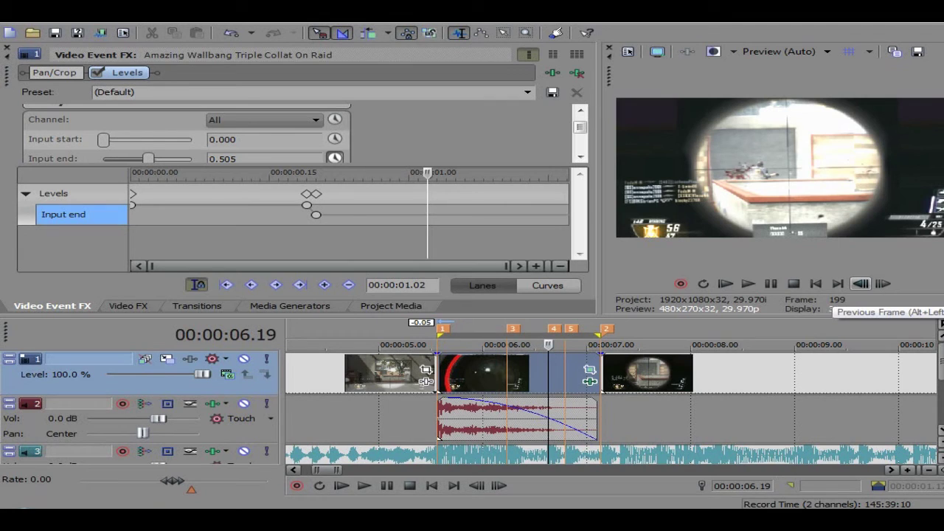
left_click(861, 284)
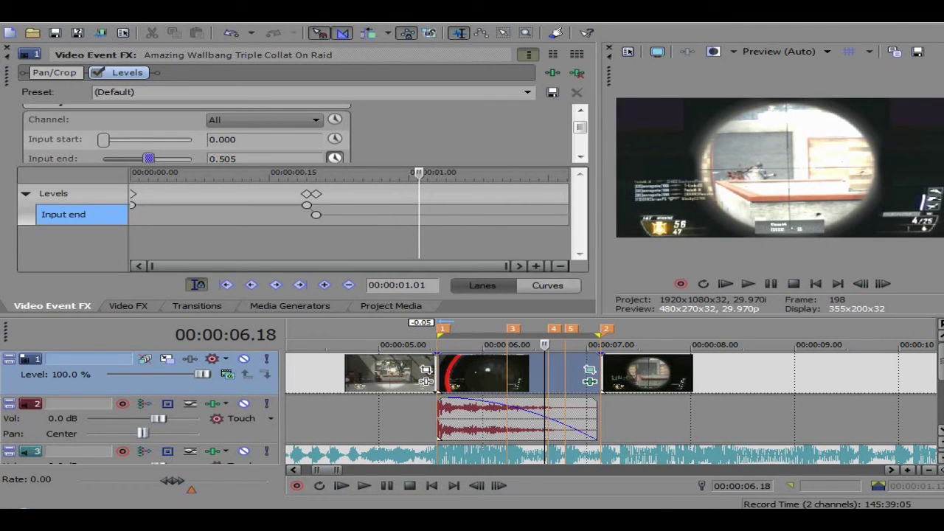
left_click_drag(149, 159, 193, 159)
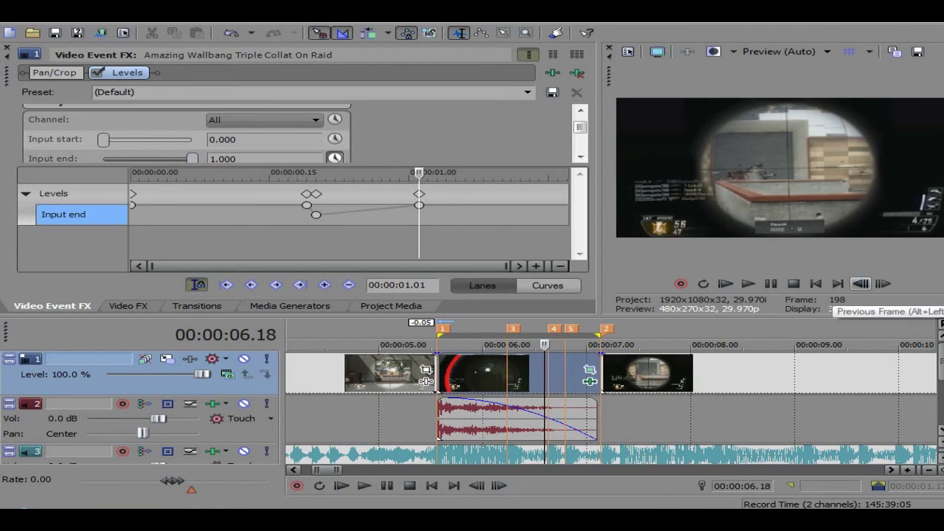
left_click(883, 283)
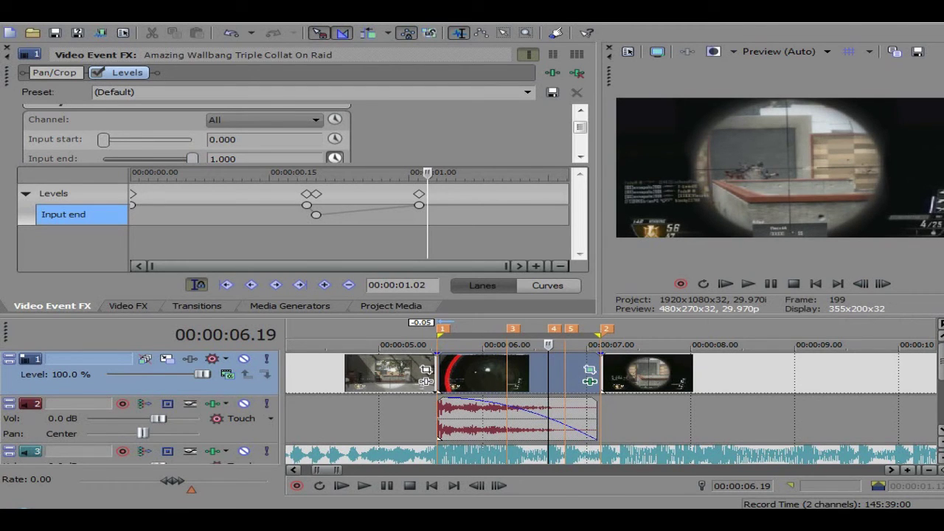
left_click_drag(193, 158, 148, 159)
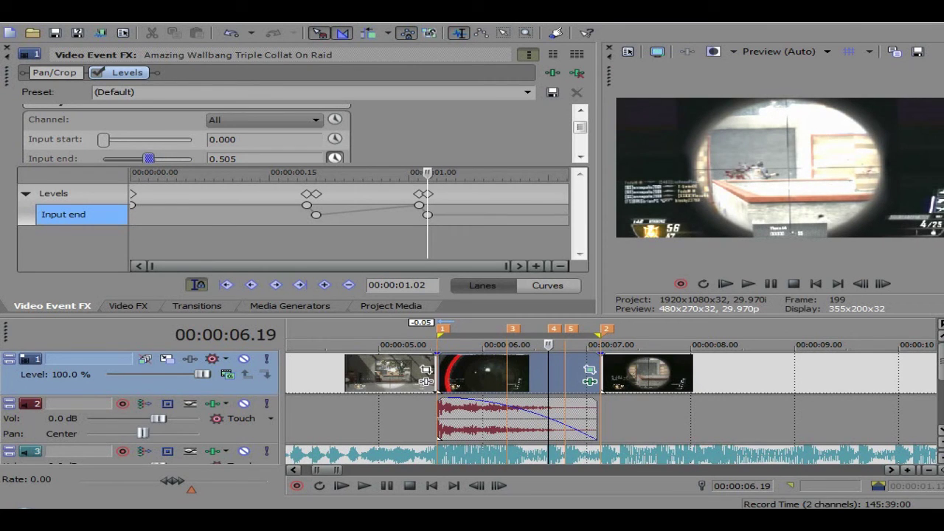
Add Levels Input end keyframes around marker 5: 1.000 at 00:00:01.06 and 0.505 one frame further on
left_click(570, 329)
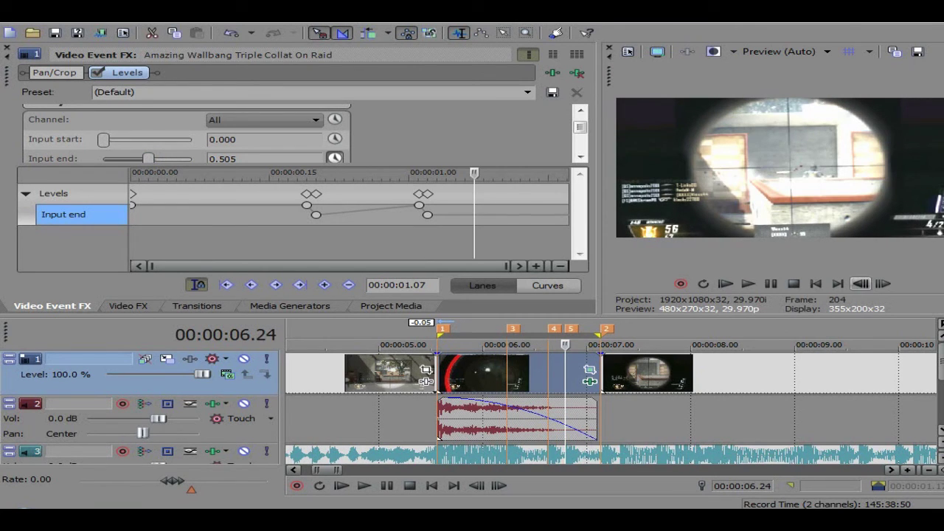
left_click(861, 283)
left_click_drag(148, 158, 192, 159)
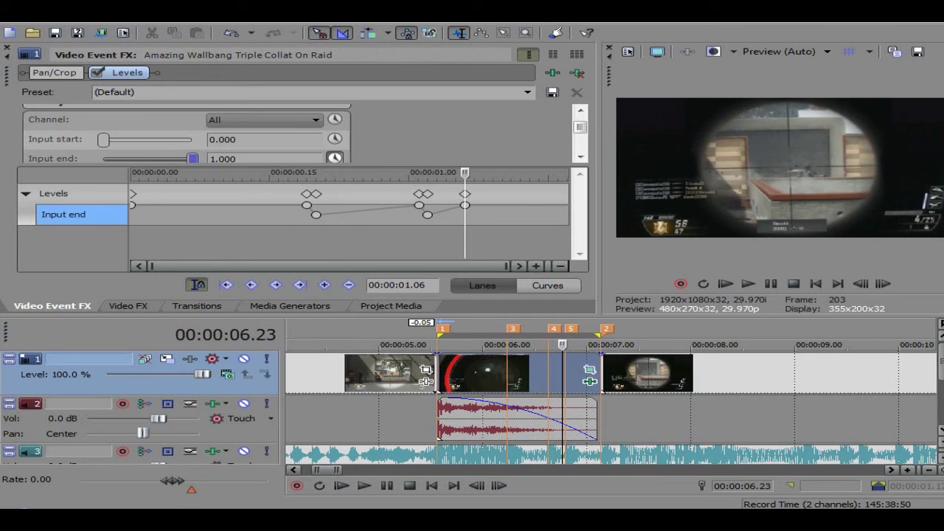
key("Right")
left_click_drag(192, 159, 149, 159)
Add a Levels Input end keyframe of 1.000 at 00:00:01.17, the clip's end, and close the effect settings
left_click(883, 283)
left_click(883, 283)
left_click(883, 284)
left_click(883, 283)
left_click(883, 283)
left_click(883, 283)
left_click(883, 284)
left_click(883, 283)
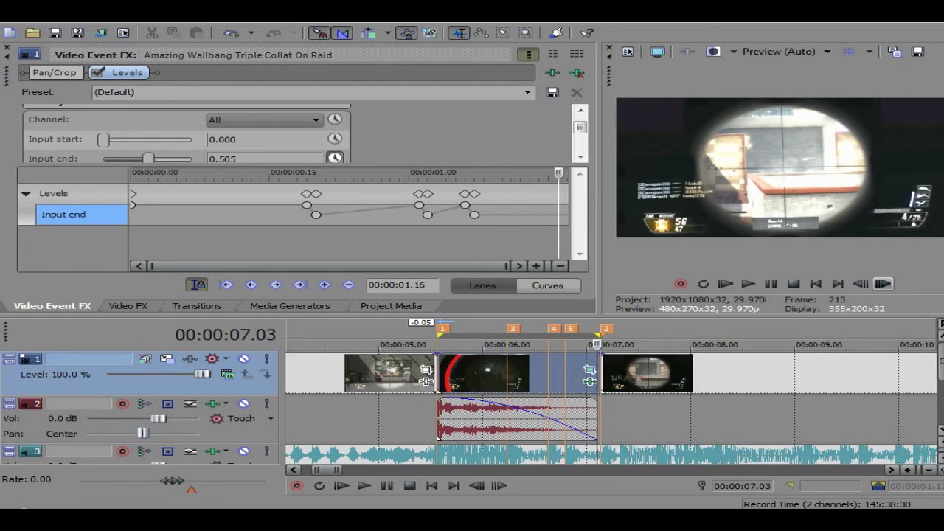
left_click(884, 283)
left_click(884, 284)
left_click_drag(149, 158, 193, 159)
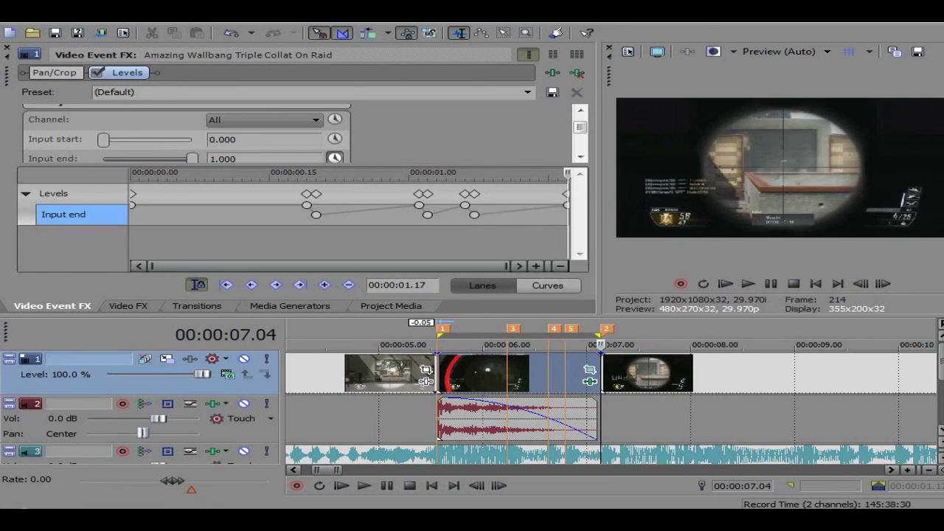
left_click(6, 47)
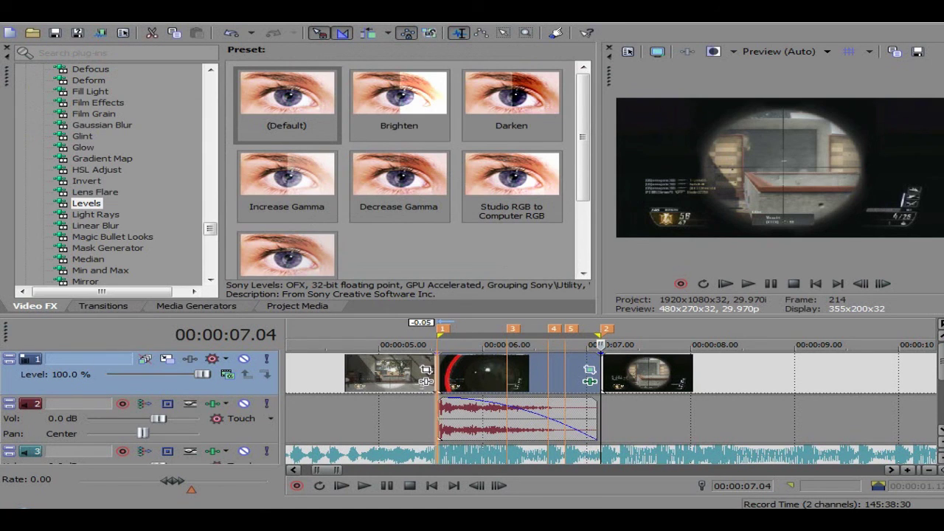
Play back the clip from marker 1 to check the brightness flashes against the beats
left_click(437, 372)
key("space")
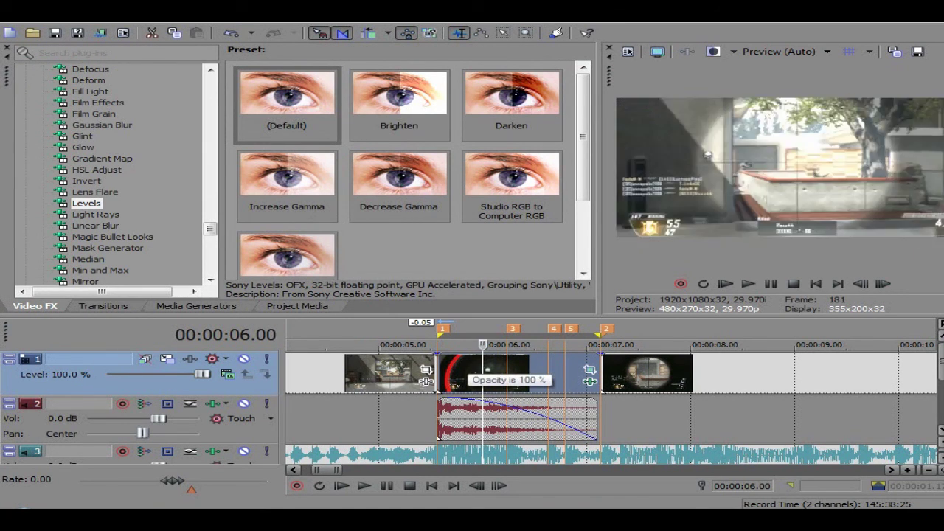
key("space")
key("space")
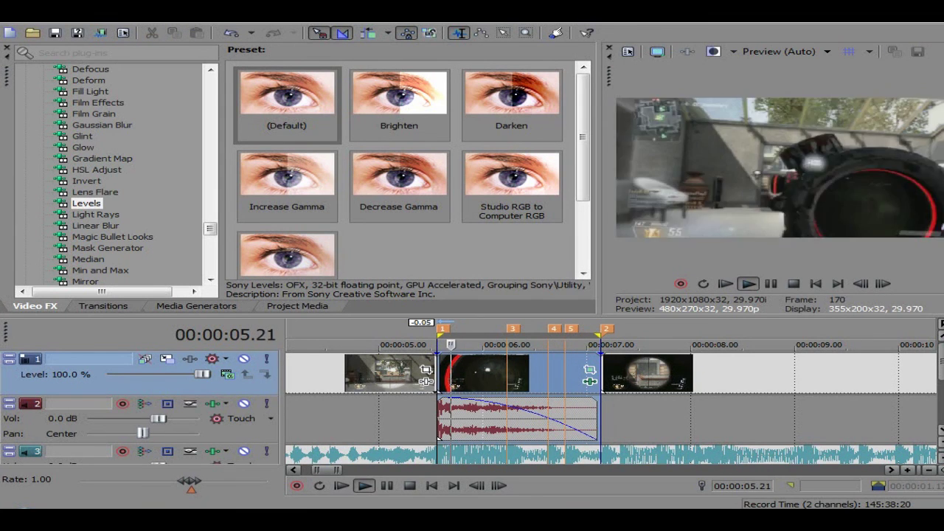
key("space")
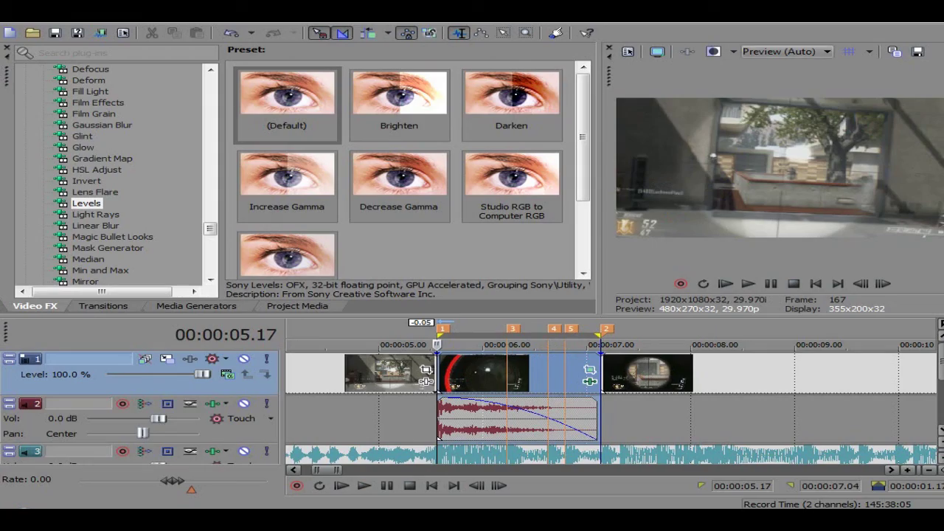
key("alt+Tab")
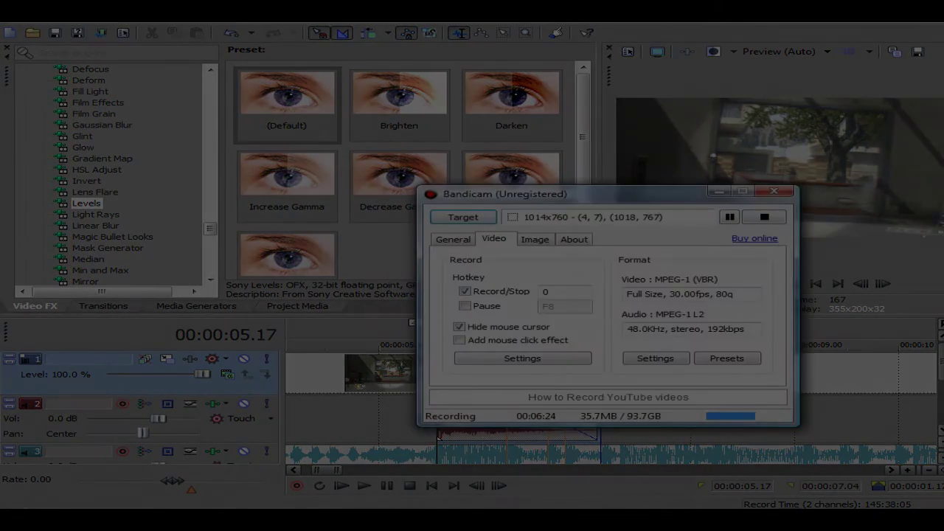